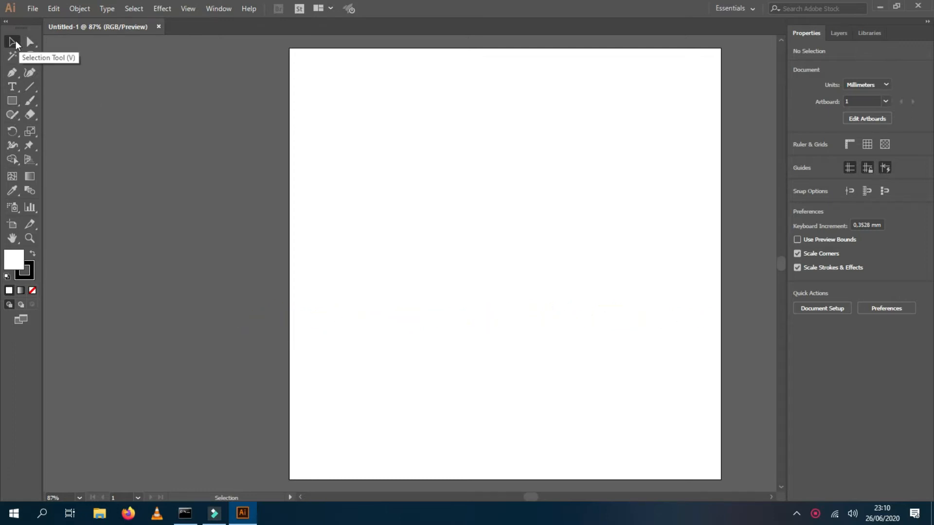
Step: Draw a horizontal line about 105 mm long below the artboard's centre and set its stroke weight to 6 pt
{"action": "left_click", "coordinate": [29, 88]}
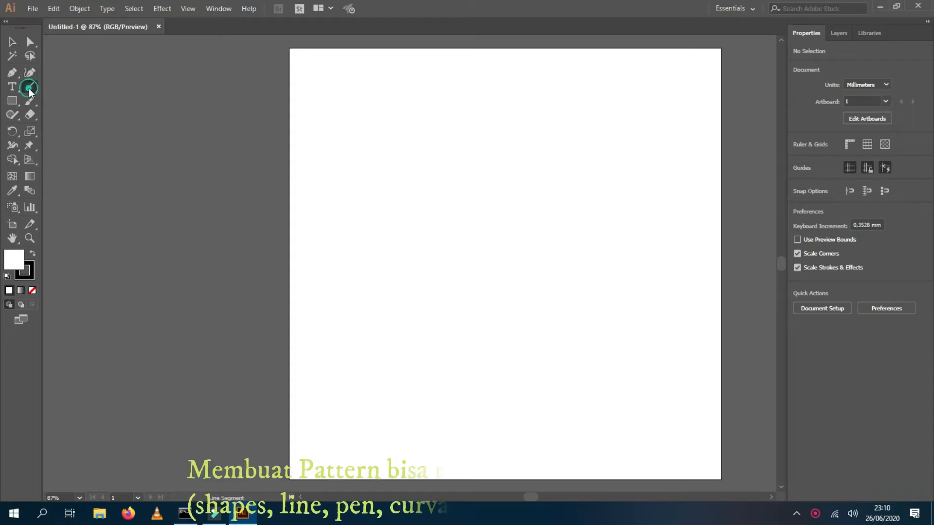
{"action": "left_click", "coordinate": [381, 317]}
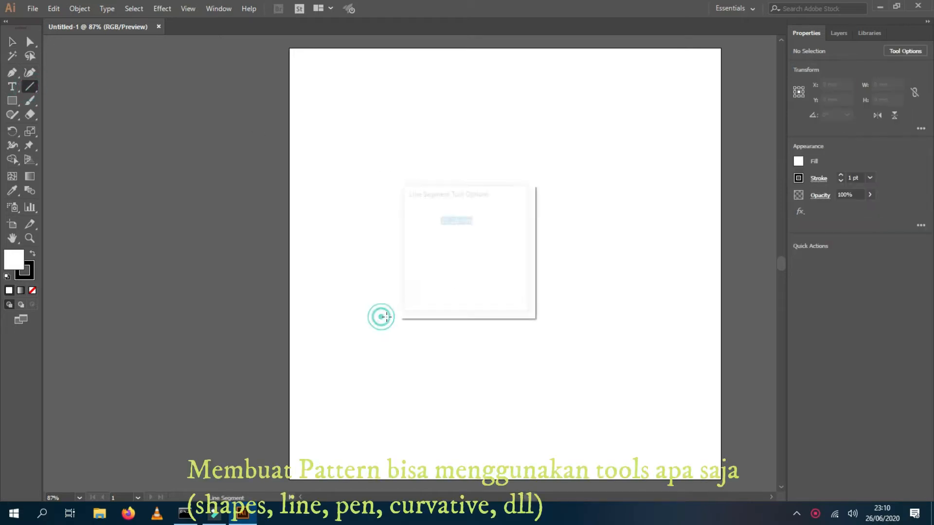
{"action": "left_click", "coordinate": [508, 291]}
{"action": "left_click_drag", "start_coordinate": [411, 332], "coordinate": [562, 332]}
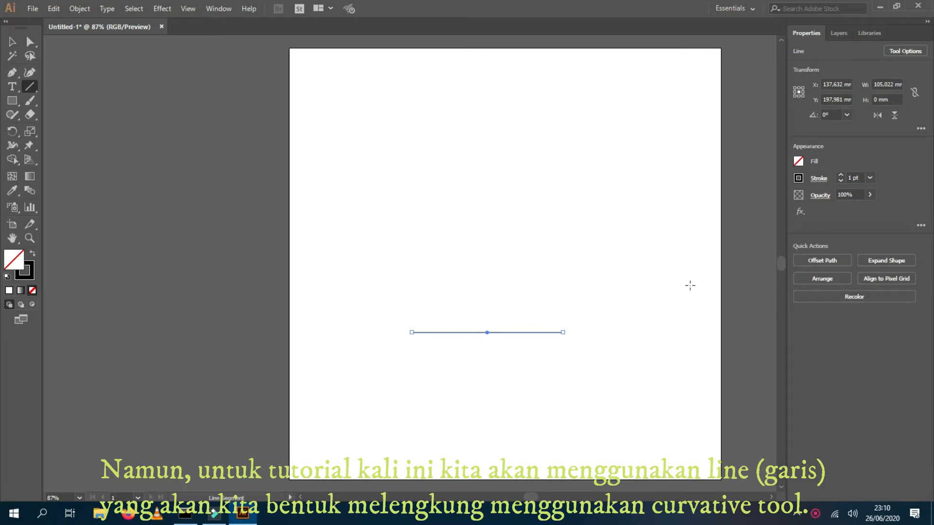
{"action": "left_click", "coordinate": [840, 176]}
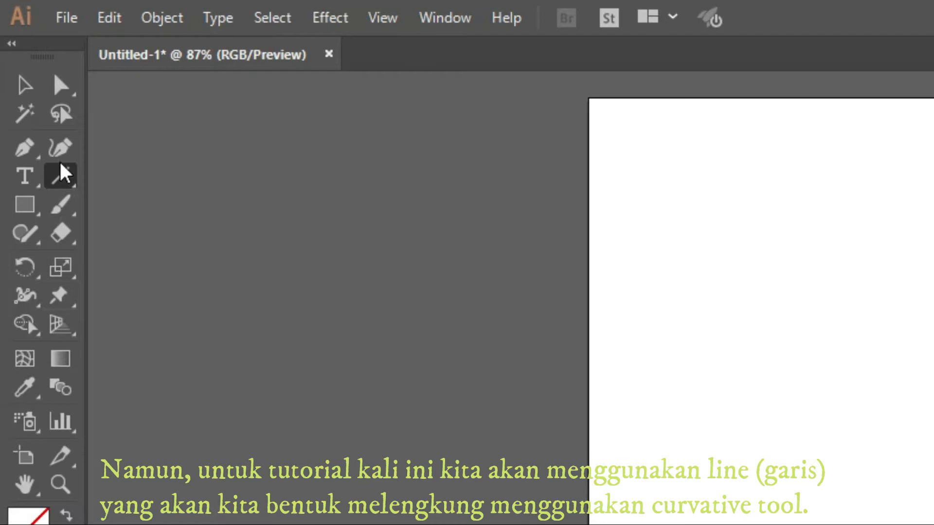
Step: Bend the line's midpoint upward with the Curvature tool into a symmetric arc about 28 mm high
{"action": "left_click", "coordinate": [58, 146]}
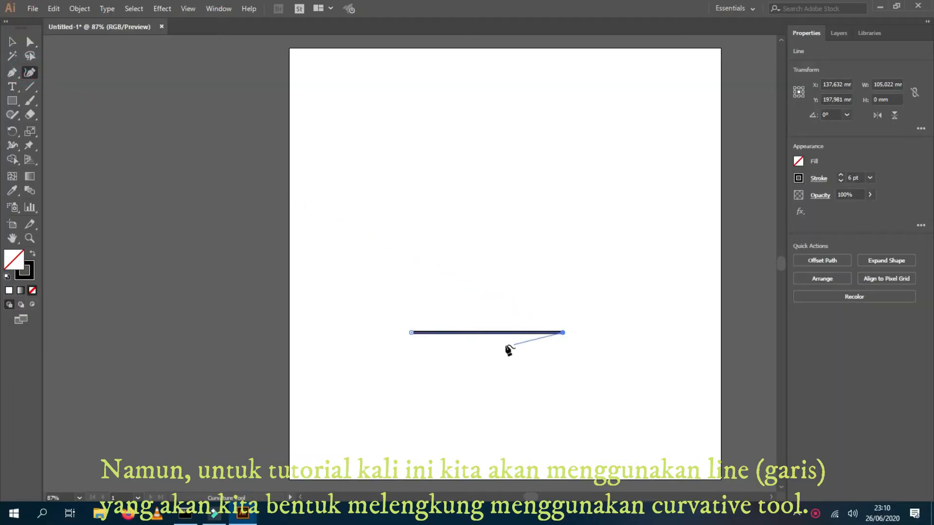
{"action": "left_click_drag", "start_coordinate": [485, 332], "coordinate": [489, 293]}
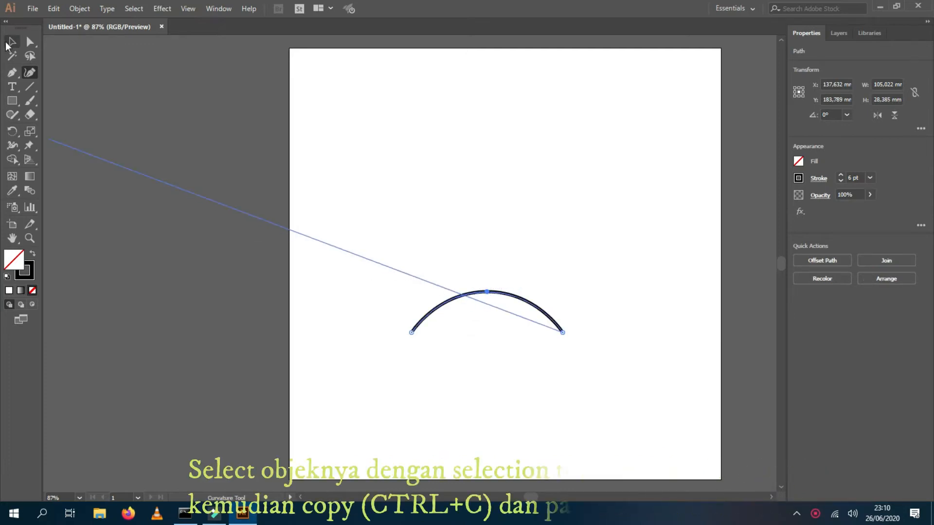
{"action": "left_click", "coordinate": [14, 41]}
{"action": "left_click", "coordinate": [468, 210]}
Step: Duplicate the arc, scale the copy down proportionally and centre it just beneath the original
{"action": "left_click", "coordinate": [498, 293]}
{"action": "key", "text": "ctrl+c"}
{"action": "key", "text": "ctrl+v"}
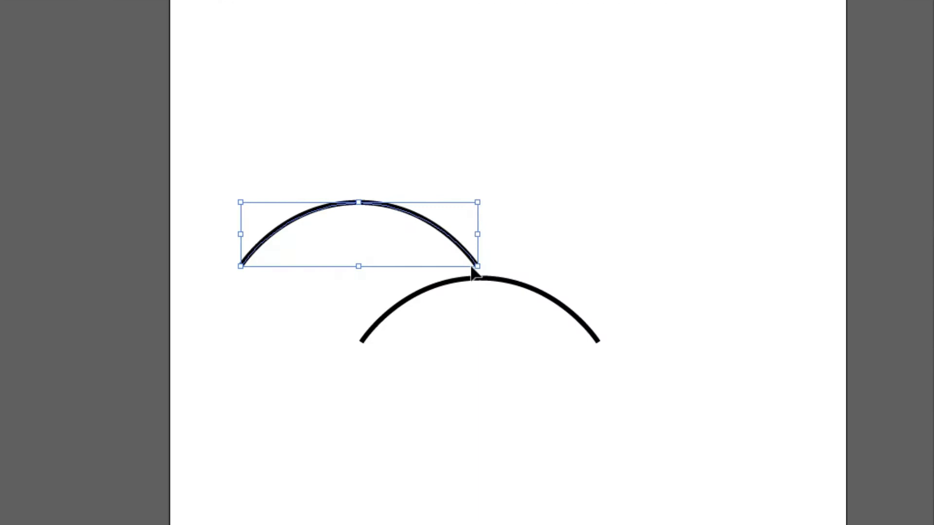
{"action": "left_click_drag", "start_coordinate": [471, 269], "coordinate": [556, 333]}
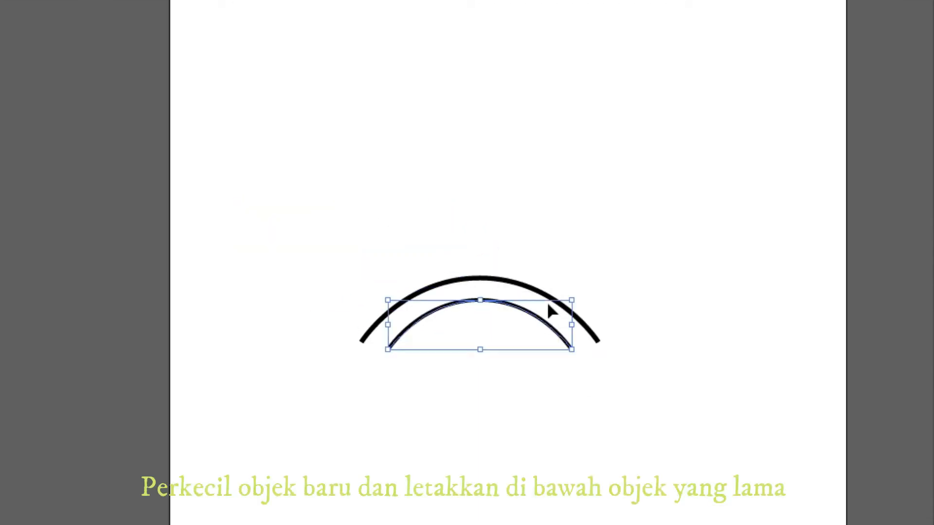
{"action": "left_click", "coordinate": [553, 304], "text": "shift"}
{"action": "left_click", "coordinate": [541, 207]}
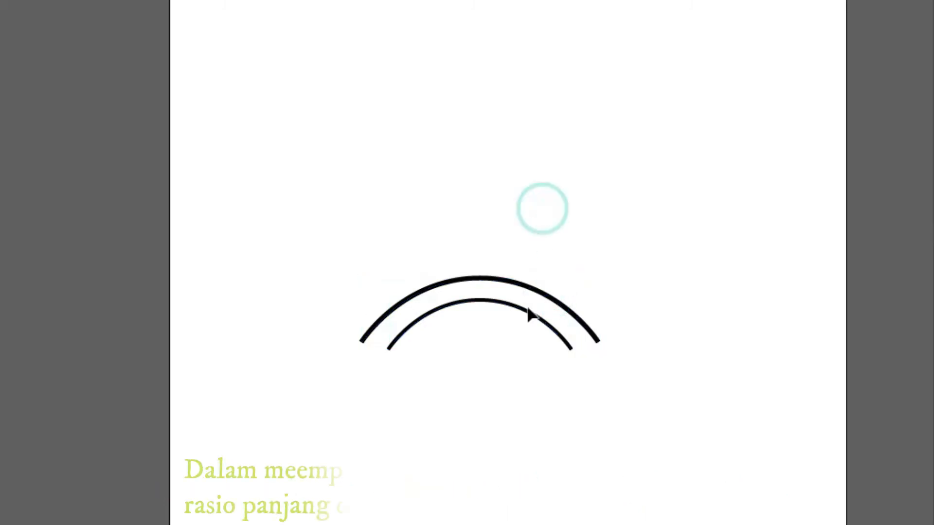
Step: Duplicate the smaller arc, shrink the copy to about 64 mm wide and centre it beneath as a third arc
{"action": "left_click", "coordinate": [523, 311]}
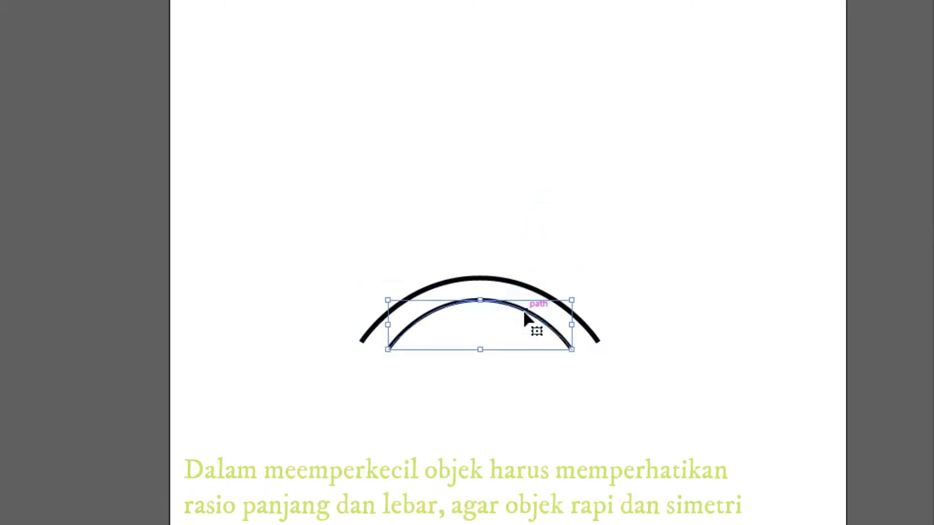
{"action": "key", "text": "ctrl+c"}
{"action": "key", "text": "ctrl+v"}
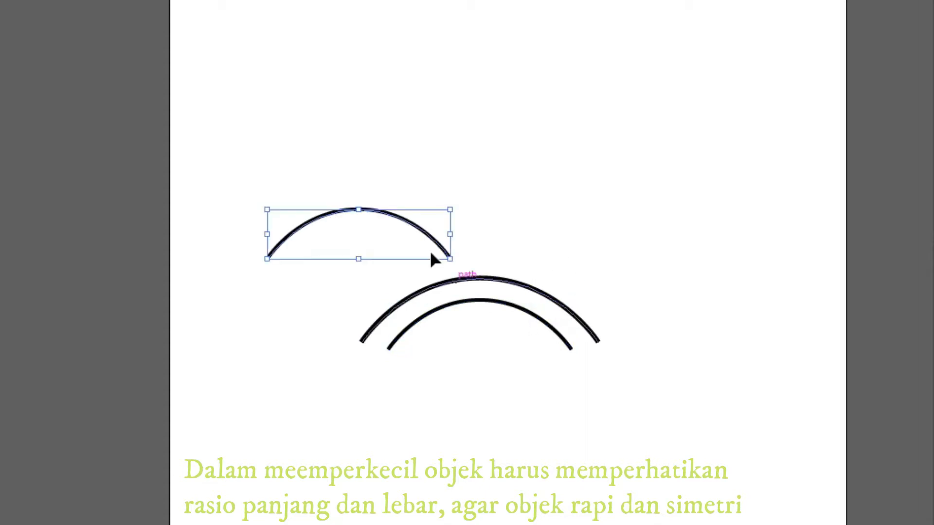
{"action": "left_click_drag", "start_coordinate": [450, 259], "coordinate": [526, 337]}
{"action": "left_click", "coordinate": [627, 220]}
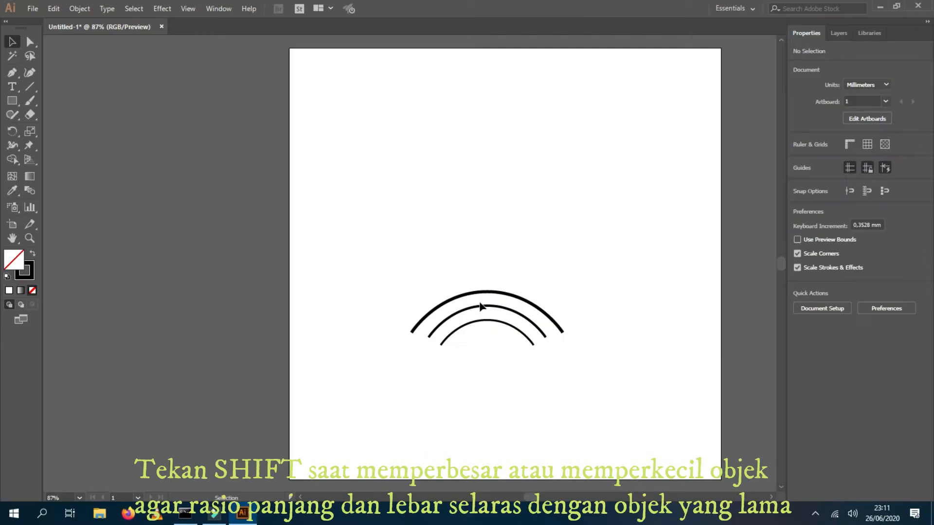
Step: Shrink the innermost of the three arcs proportionally to about 53 mm wide, keeping it centred
{"action": "left_click", "coordinate": [491, 322]}
{"action": "key", "text": "a"}
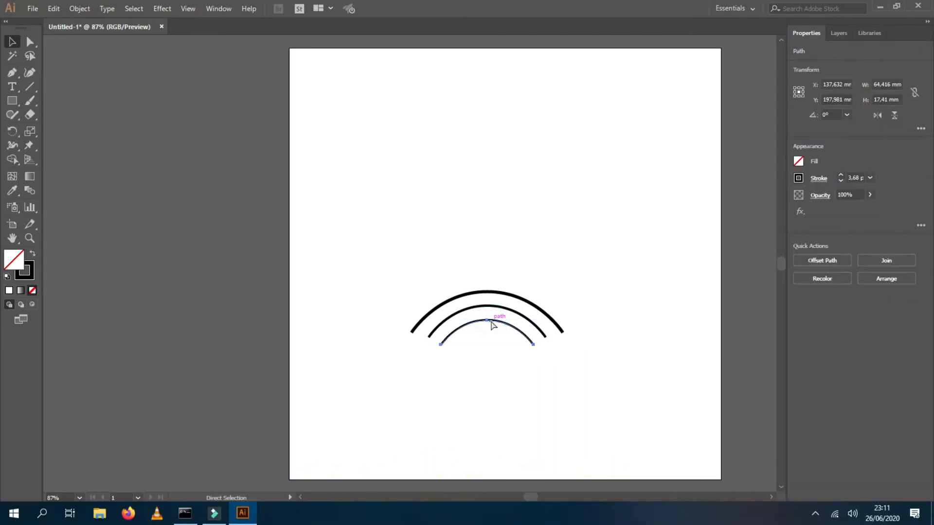
{"action": "key", "text": "ctrl+plus"}
{"action": "key", "text": "ctrl+plus"}
{"action": "key", "text": "ctrl+plus"}
{"action": "key", "text": "v"}
{"action": "mouse_move", "coordinate": [516, 291]}
{"action": "left_mouse_down"}
{"action": "mouse_move", "coordinate": [478, 282]}
{"action": "mouse_move", "coordinate": [465, 263]}
{"action": "mouse_move", "coordinate": [480, 254]}
{"action": "left_mouse_up"}
Step: Move the middle and innermost arcs up so that their ends line up with the outer arc's ends
{"action": "left_click_drag", "start_coordinate": [285, 260], "coordinate": [289, 254]}
{"action": "left_click", "coordinate": [581, 257], "text": "shift"}
{"action": "left_click", "coordinate": [655, 257]}
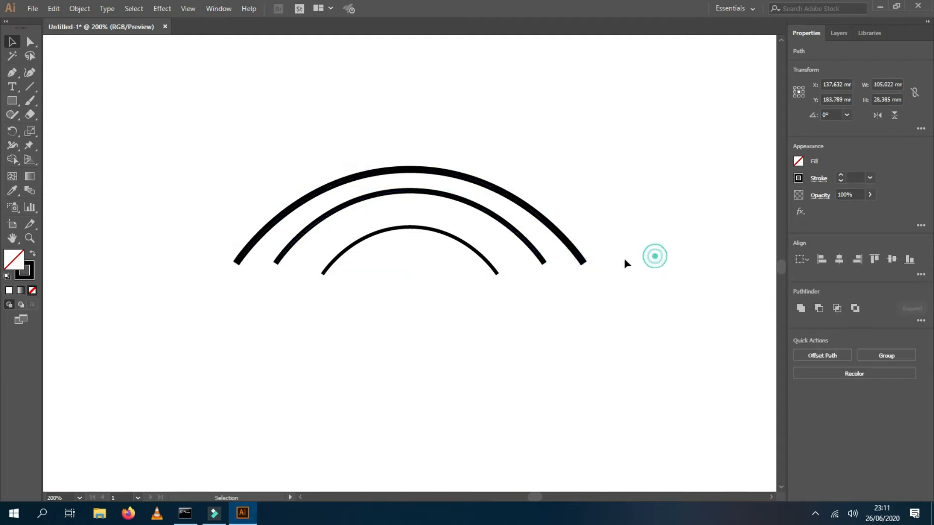
{"action": "left_click_drag", "start_coordinate": [476, 251], "coordinate": [476, 240]}
{"action": "left_click", "coordinate": [550, 168]}
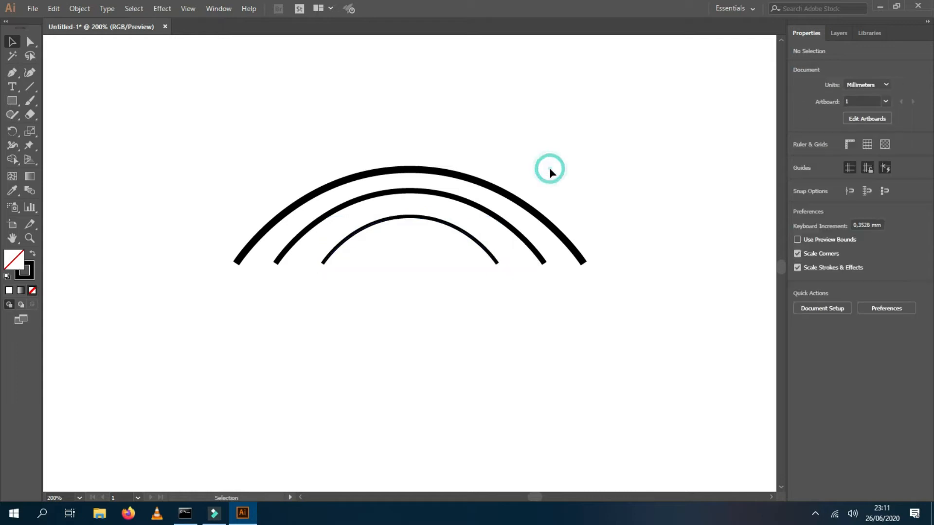
Step: Duplicate the innermost arc, scale the copy down proportionally and centre it inside as a fourth arc
{"action": "key", "text": "a"}
{"action": "left_click", "coordinate": [439, 223]}
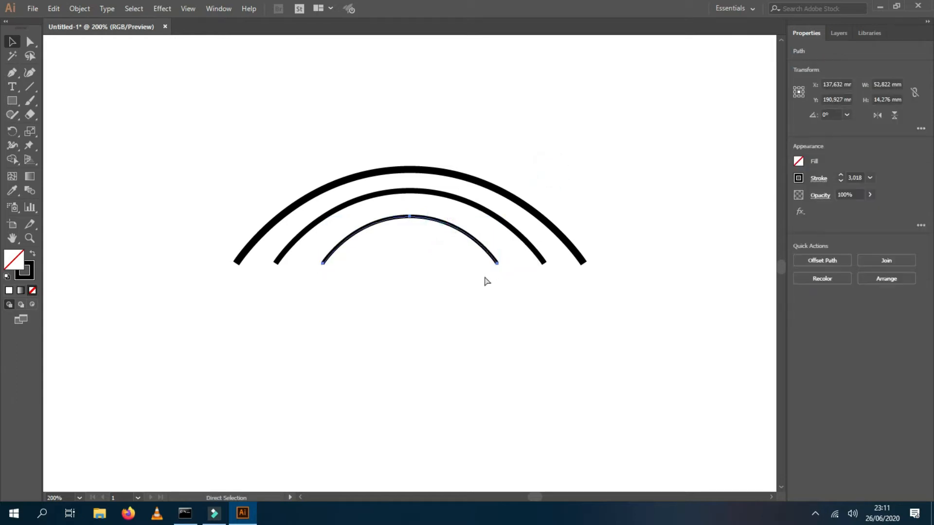
{"action": "key", "text": "ctrl+v"}
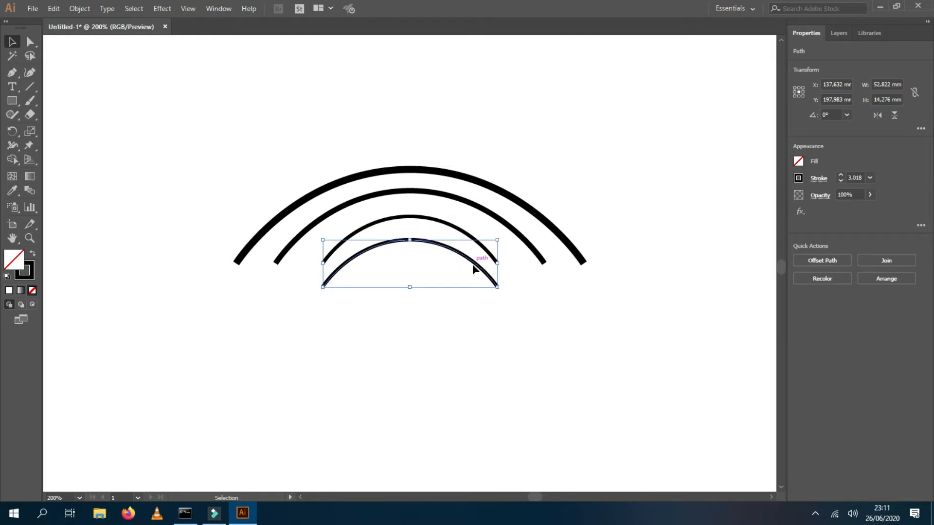
{"action": "left_click_drag", "start_coordinate": [499, 289], "coordinate": [450, 261]}
{"action": "left_click", "coordinate": [539, 319]}
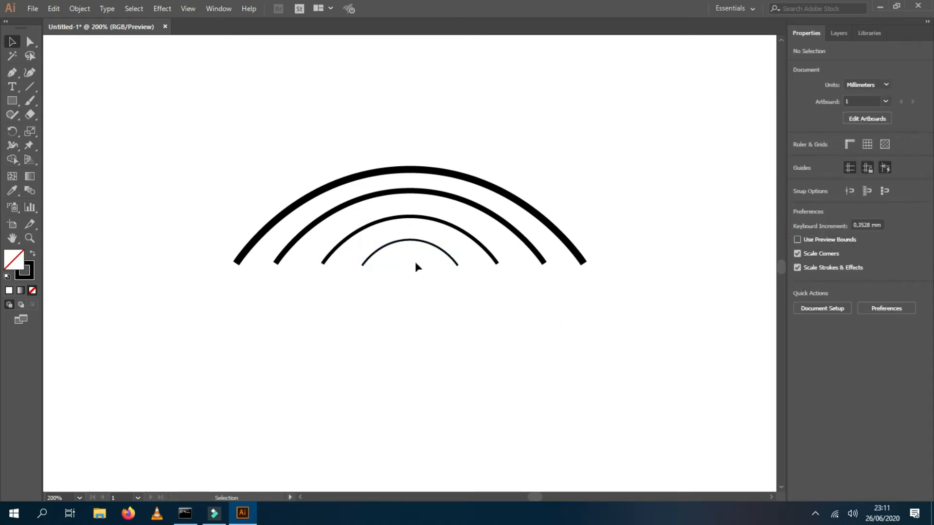
Step: Select all four arcs and give their strokes round caps
{"action": "key", "text": "ctrl+a"}
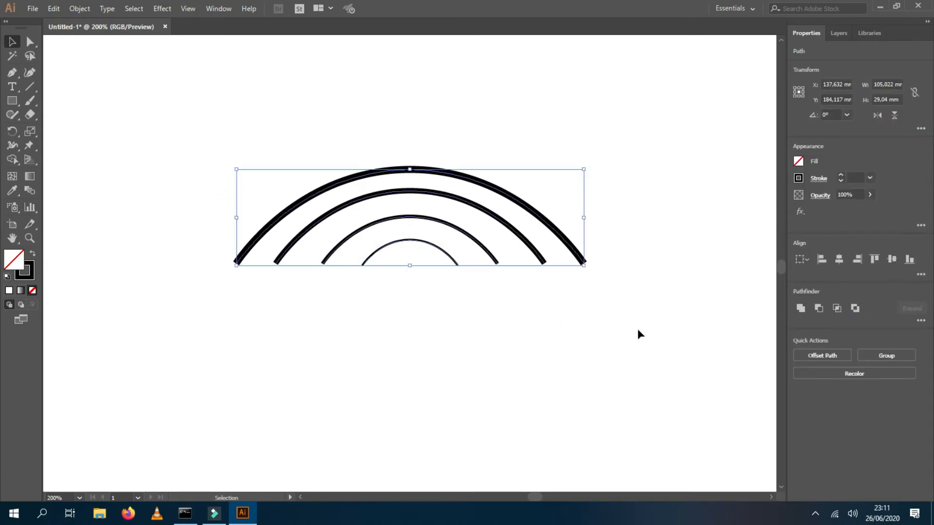
{"action": "left_click", "coordinate": [637, 328]}
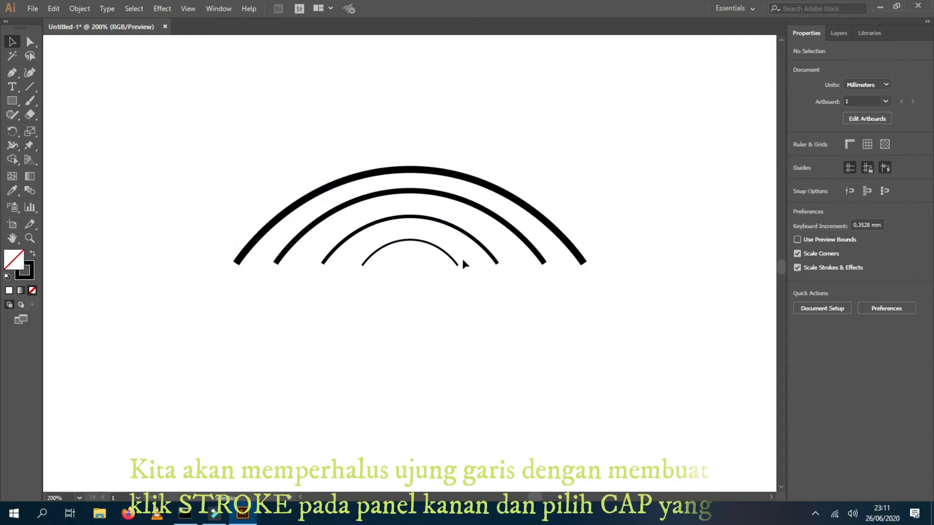
{"action": "scroll", "coordinate": [342, 159], "scroll_direction": "down", "scroll_amount": 3}
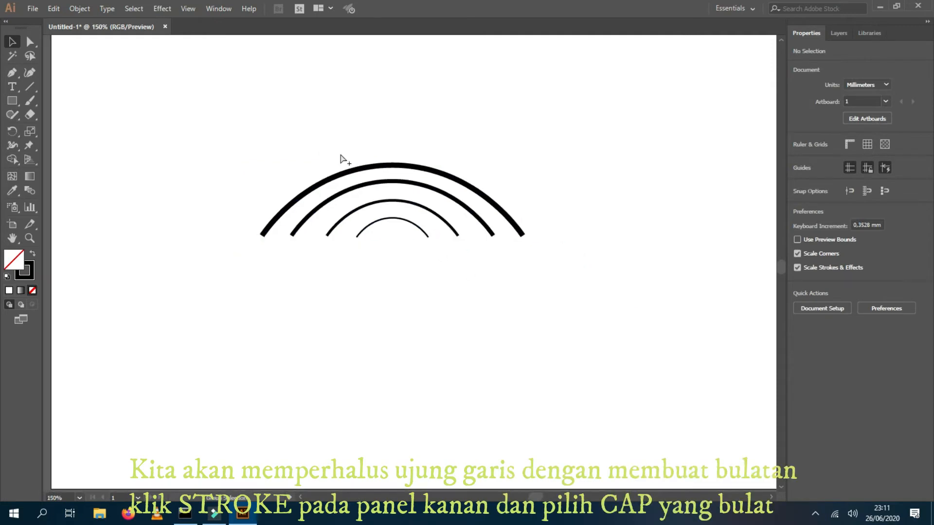
{"action": "left_click_drag", "start_coordinate": [291, 156], "coordinate": [464, 228]}
{"action": "scroll", "coordinate": [464, 228], "scroll_direction": "up", "scroll_amount": 2}
{"action": "scroll", "coordinate": [464, 227], "scroll_direction": "up", "scroll_amount": 1}
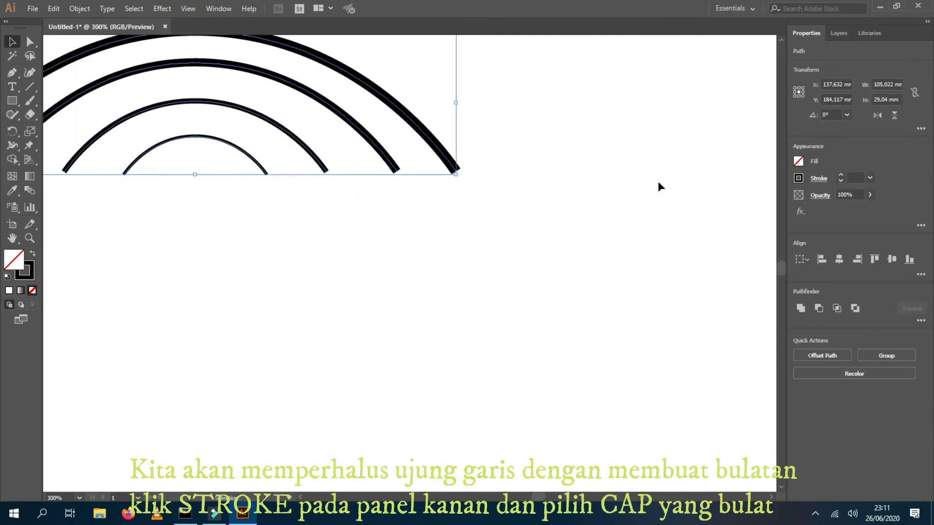
{"action": "left_click", "coordinate": [821, 178]}
{"action": "left_click", "coordinate": [751, 208]}
{"action": "left_click", "coordinate": [613, 178]}
Step: Select all four arcs and group them into one object
{"action": "scroll", "coordinate": [613, 178], "scroll_direction": "down", "scroll_amount": 1}
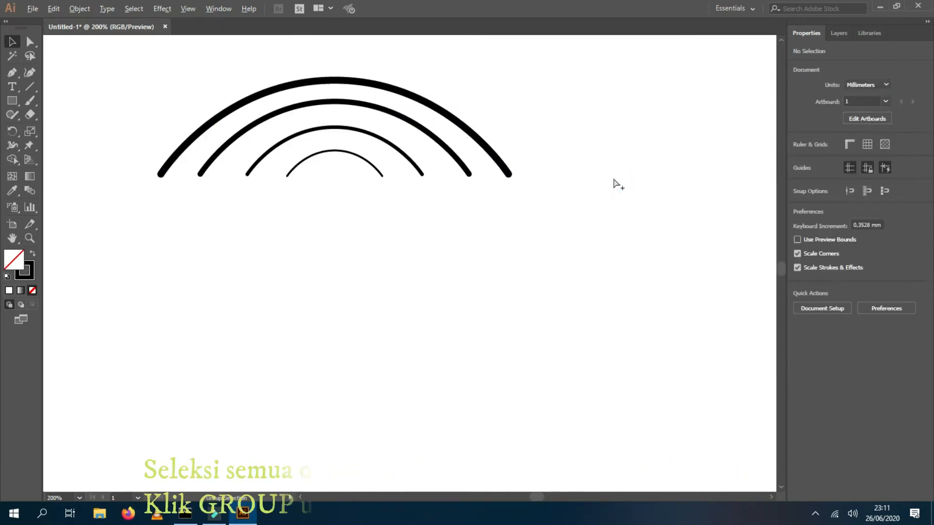
{"action": "scroll", "coordinate": [606, 171], "scroll_direction": "down", "scroll_amount": 2}
{"action": "scroll", "coordinate": [606, 156], "scroll_direction": "up", "scroll_amount": 3}
{"action": "left_click_drag", "start_coordinate": [367, 213], "coordinate": [579, 303]}
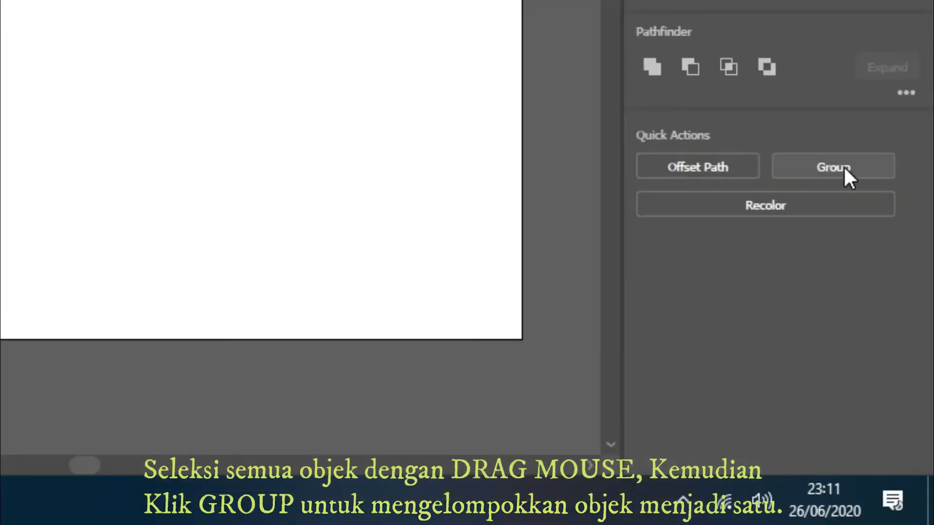
{"action": "left_click", "coordinate": [896, 357]}
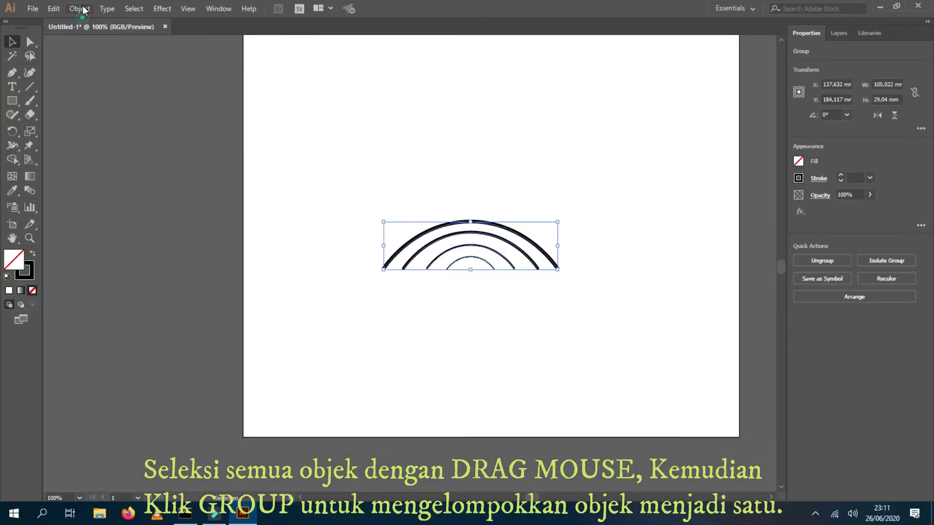
Step: Make a new pattern from the grouped arcs and show 7 x 7 copies of the tile
{"action": "left_click", "coordinate": [81, 8]}
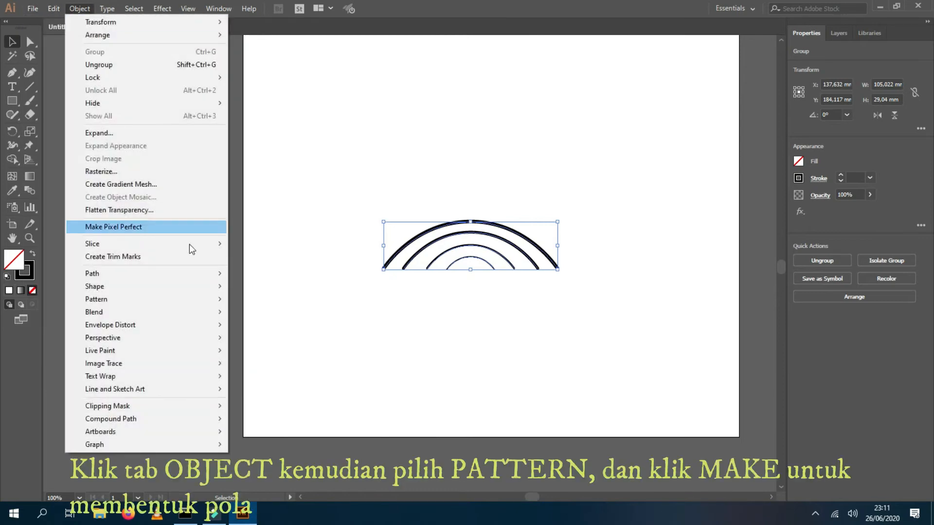
{"action": "mouse_move", "coordinate": [183, 293]}
{"action": "left_click", "coordinate": [245, 299]}
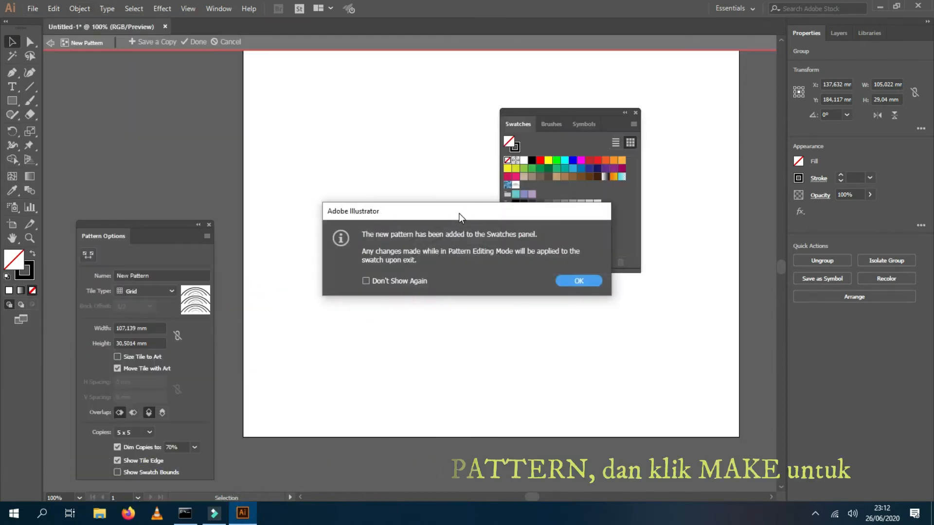
{"action": "left_click", "coordinate": [559, 281]}
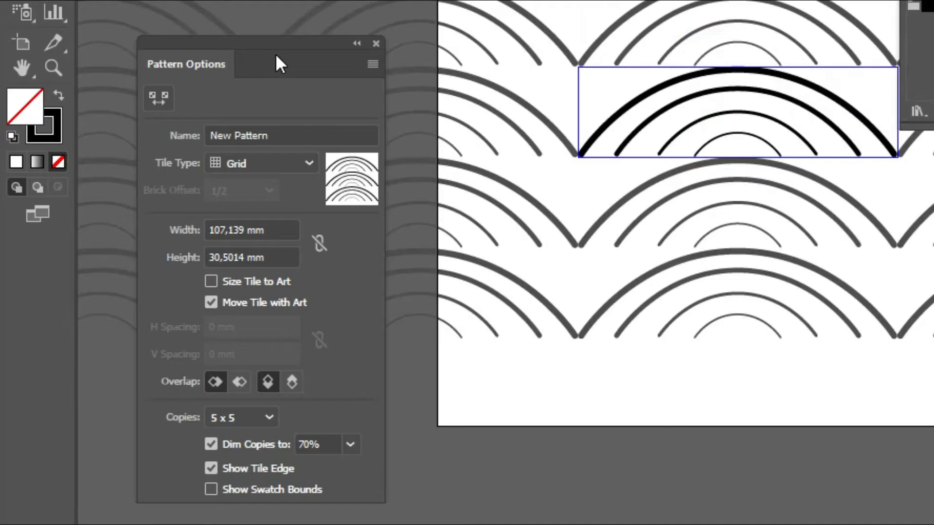
{"action": "left_click", "coordinate": [261, 421]}
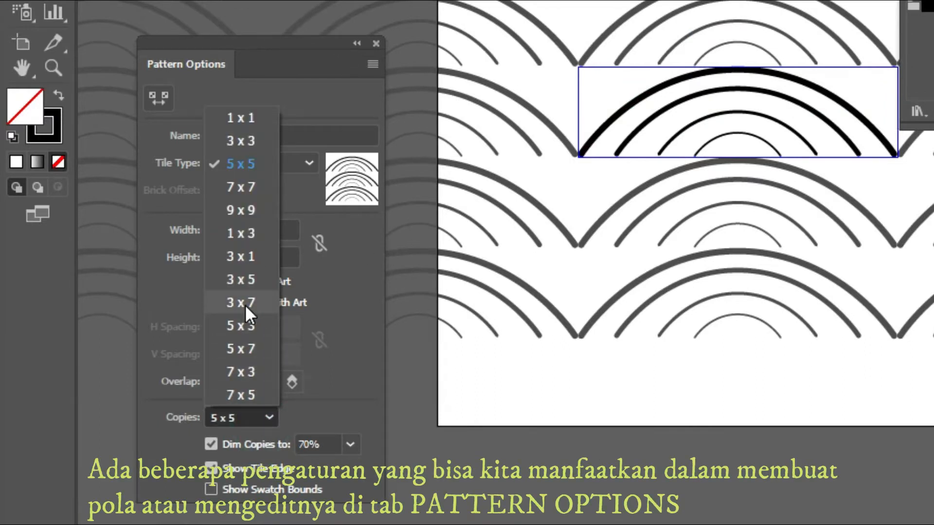
{"action": "left_click", "coordinate": [244, 185]}
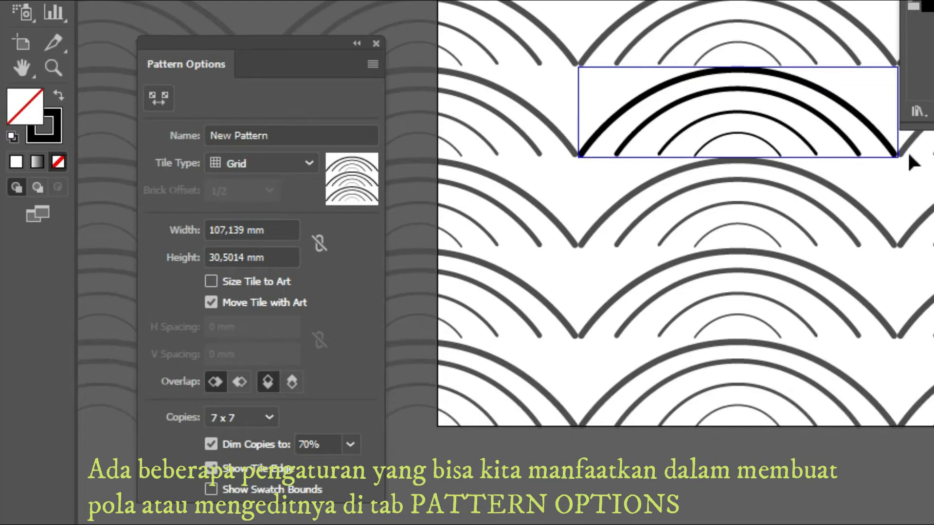
{"action": "scroll", "coordinate": [901, 157], "scroll_direction": "down", "scroll_amount": 2}
{"action": "scroll", "coordinate": [901, 157], "scroll_direction": "up", "scroll_amount": 1}
{"action": "left_click_drag", "start_coordinate": [804, 142], "coordinate": [862, 105]}
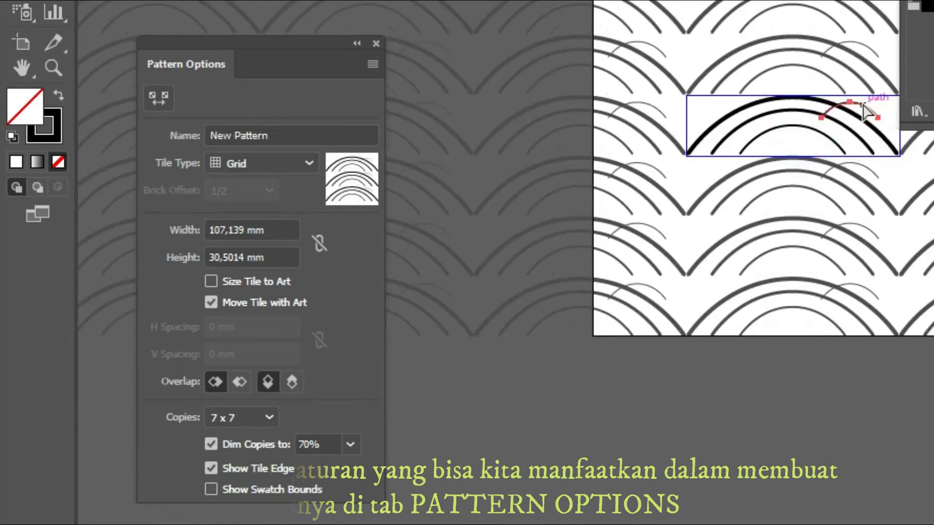
{"action": "key", "text": "ctrl+z"}
Step: Select all arcs in the pattern tile, move them near the artboard's centre and clear the swatches from over them
{"action": "key", "text": "ctrl+a"}
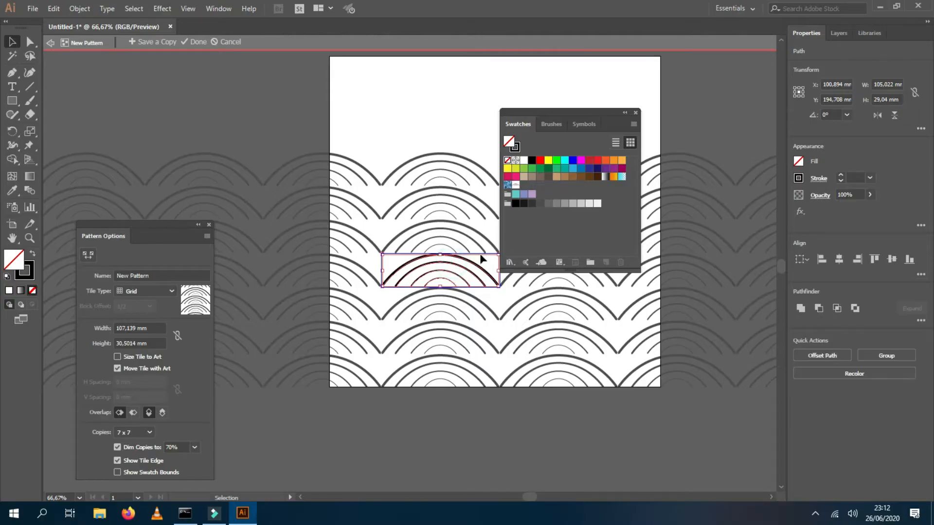
{"action": "left_click_drag", "start_coordinate": [462, 270], "coordinate": [522, 238]}
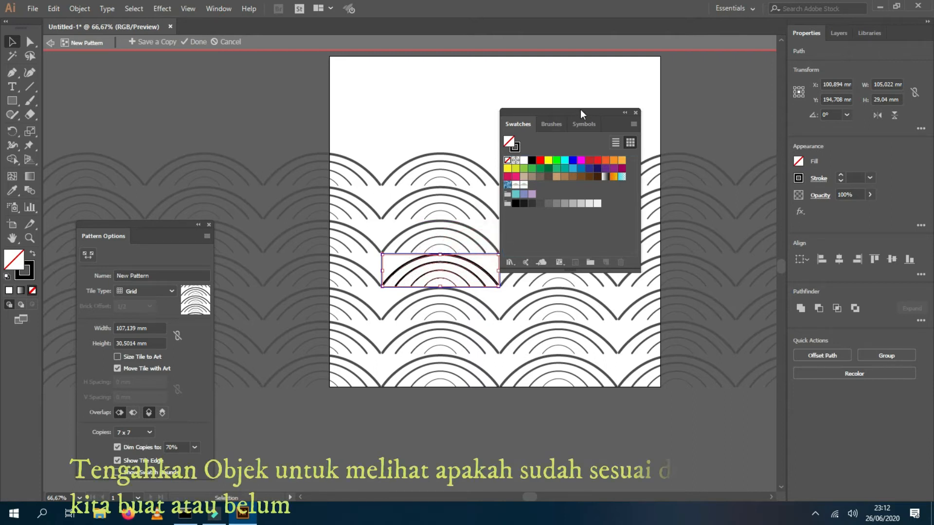
{"action": "left_click_drag", "start_coordinate": [457, 278], "coordinate": [512, 285]}
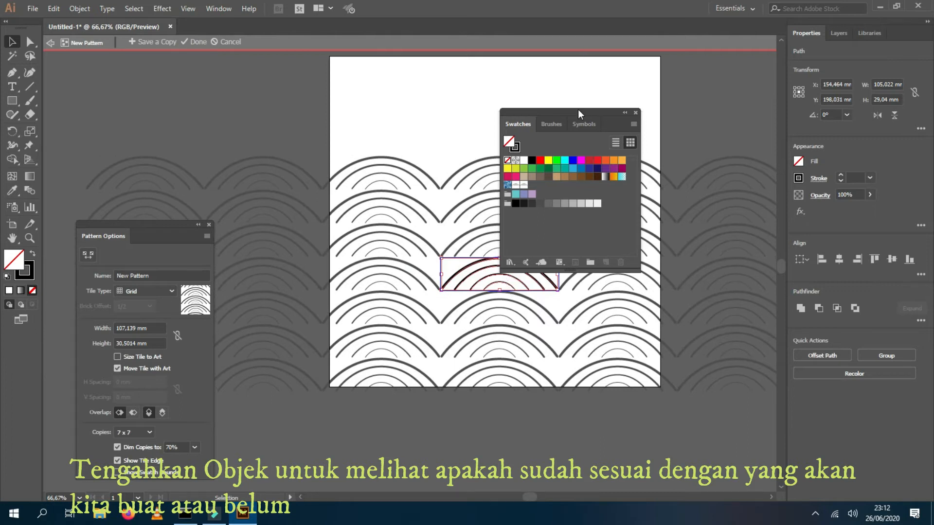
{"action": "left_click_drag", "start_coordinate": [577, 109], "coordinate": [734, 103]}
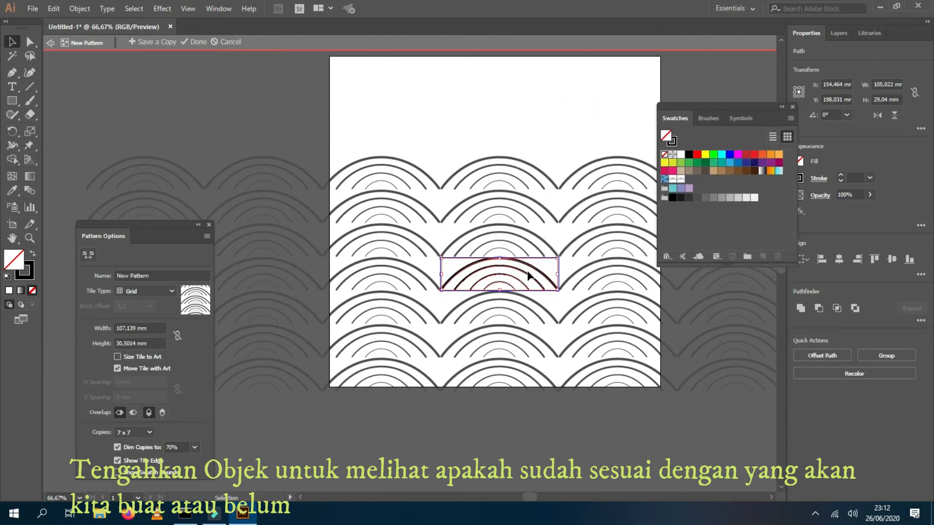
Step: Centre the arcs horizontally on the artboard and set their Y position to 150 mm
{"action": "left_click_drag", "start_coordinate": [525, 272], "coordinate": [521, 243]}
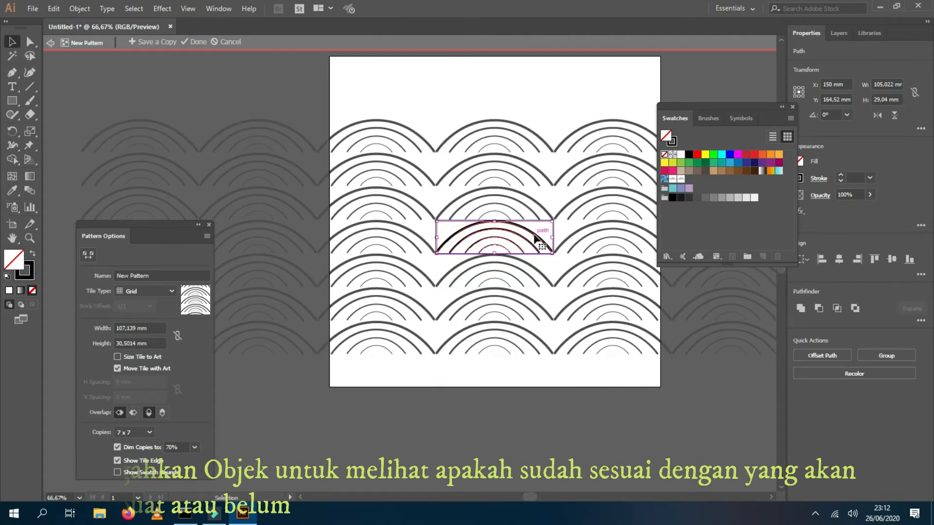
{"action": "left_click", "coordinate": [842, 103]}
{"action": "key", "text": "Down"}
{"action": "key", "text": "Down"}
{"action": "key", "text": "Down"}
{"action": "key", "text": "Down"}
{"action": "key", "text": "Down"}
{"action": "key", "text": "Down"}
{"action": "key", "text": "Down"}
{"action": "key", "text": "Down"}
{"action": "key", "text": "Down"}
{"action": "key", "text": "Down"}
{"action": "key", "text": "Down"}
{"action": "key", "text": "Down"}
{"action": "key", "text": "Down"}
{"action": "key", "text": "Down"}
{"action": "key", "text": "Down"}
{"action": "key", "text": "Down"}
{"action": "key", "text": "Down"}
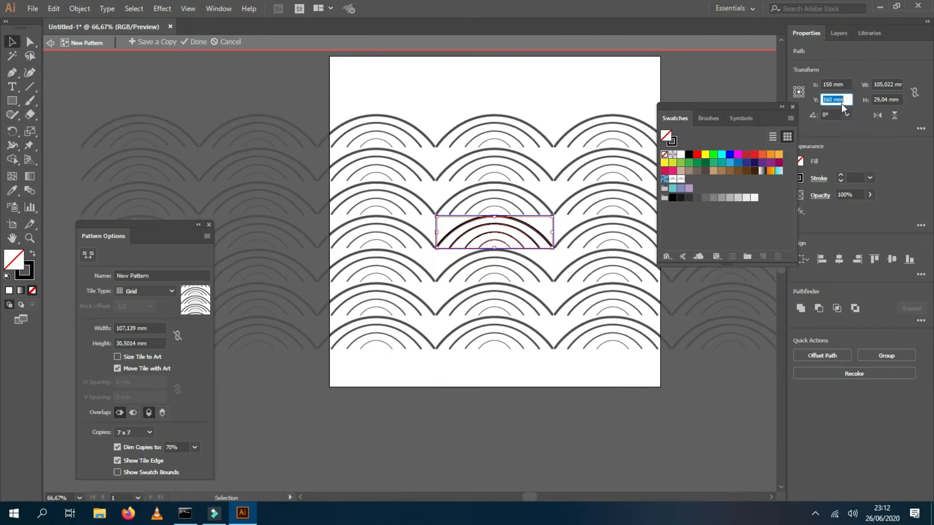
{"action": "key", "text": "Up"}
{"action": "key", "text": "Up"}
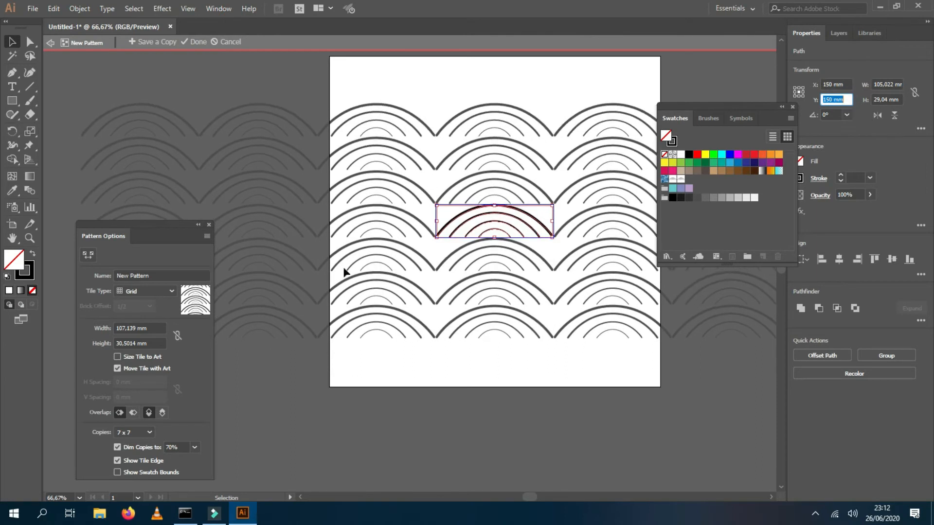
{"action": "left_click", "coordinate": [204, 370]}
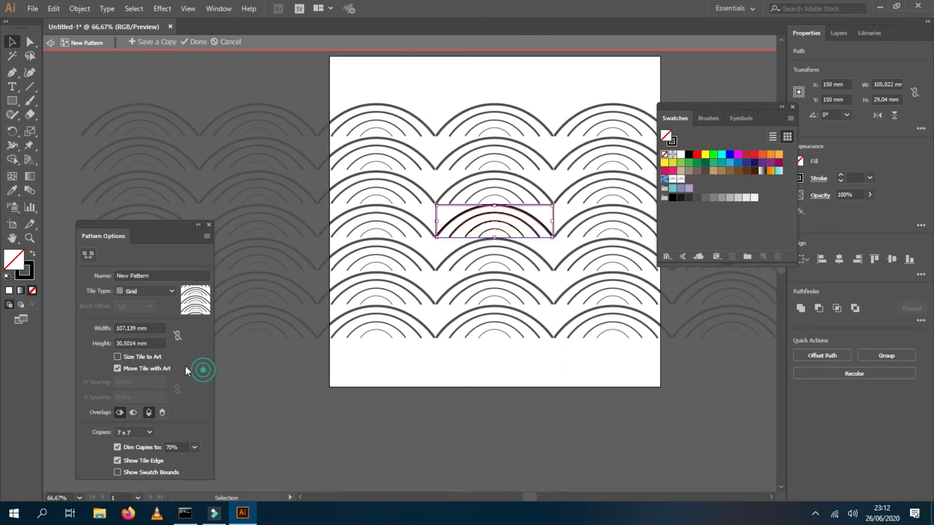
Step: Set the pattern tile's width to 106 mm with width and height linked
{"action": "left_click", "coordinate": [137, 329]}
{"action": "key", "text": "Down"}
{"action": "key", "text": "Down"}
{"action": "key", "text": "Down"}
{"action": "key", "text": "Down"}
{"action": "key", "text": "Down"}
{"action": "key", "text": "Down"}
{"action": "key", "text": "Down"}
{"action": "key", "text": "Down"}
{"action": "key", "text": "Down"}
{"action": "key", "text": "Down"}
{"action": "key", "text": "Down"}
{"action": "key", "text": "Up"}
{"action": "key", "text": "Up"}
{"action": "key", "text": "Up"}
{"action": "key", "text": "Up"}
{"action": "key", "text": "Up"}
{"action": "key", "text": "Up"}
{"action": "key", "text": "Up"}
{"action": "key", "text": "Up"}
{"action": "key", "text": "Up"}
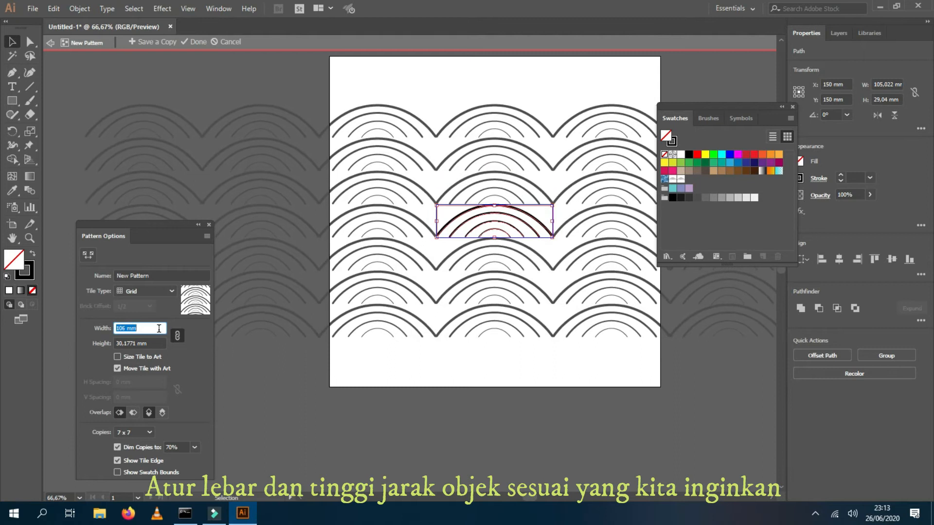
Step: Set the pattern tile's height to 33 mm, keeping the width linked to it
{"action": "key", "text": "Tab"}
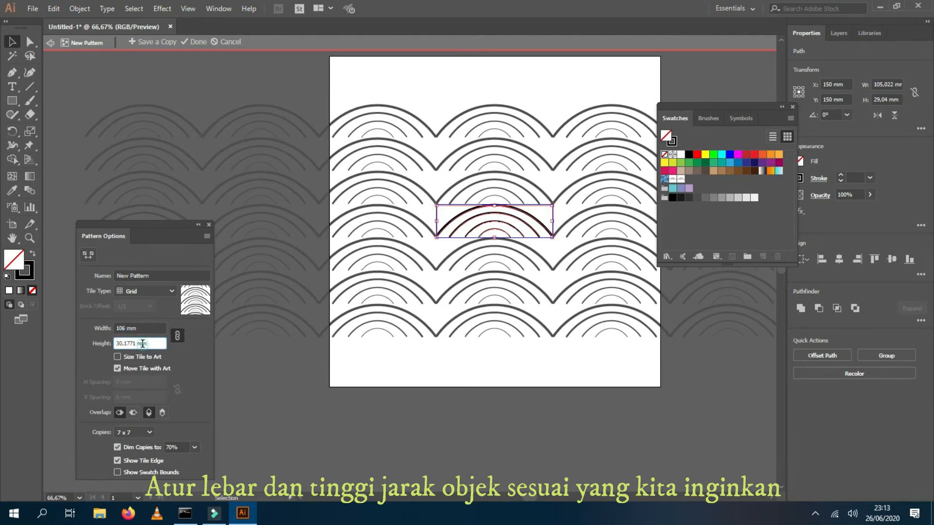
{"action": "key", "text": "Down"}
{"action": "key", "text": "Down"}
{"action": "key", "text": "Up"}
{"action": "key", "text": "Up"}
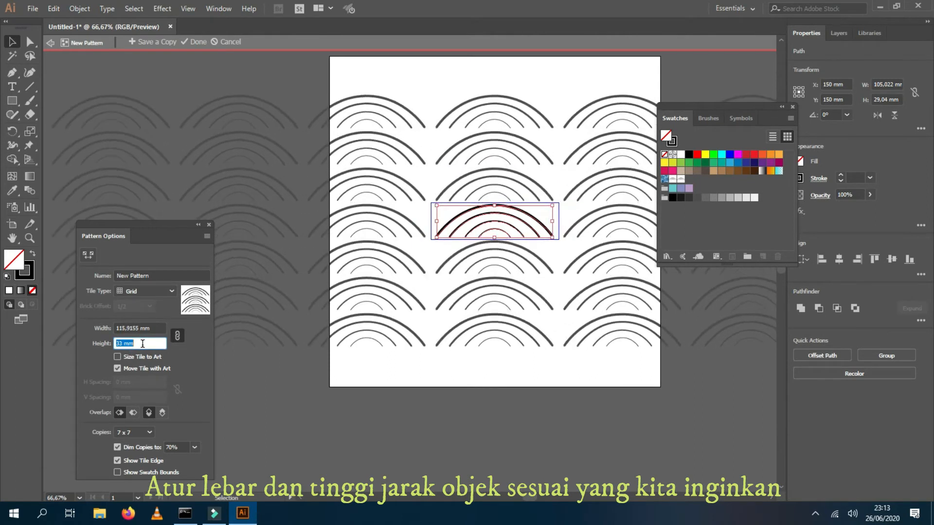
Step: Unlink the tile's width and height and set the height to 27 mm
{"action": "left_click", "coordinate": [176, 336]}
{"action": "left_click", "coordinate": [146, 344]}
{"action": "key", "text": "Up"}
{"action": "key", "text": "Up"}
{"action": "key", "text": "Up"}
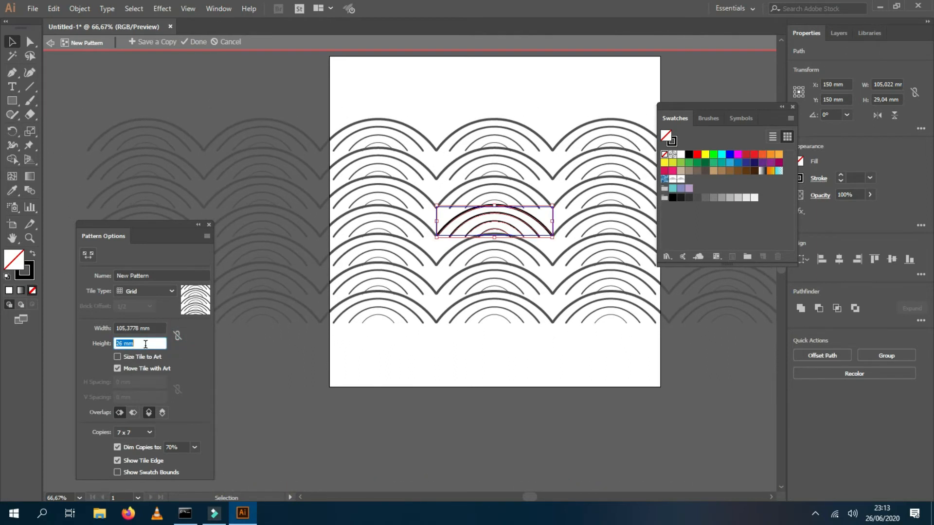
{"action": "key", "text": "Down"}
{"action": "key", "text": "Down"}
{"action": "key", "text": "Down"}
{"action": "key", "text": "Down"}
{"action": "key", "text": "Down"}
{"action": "key", "text": "Down"}
{"action": "key", "text": "Down"}
{"action": "key", "text": "Up"}
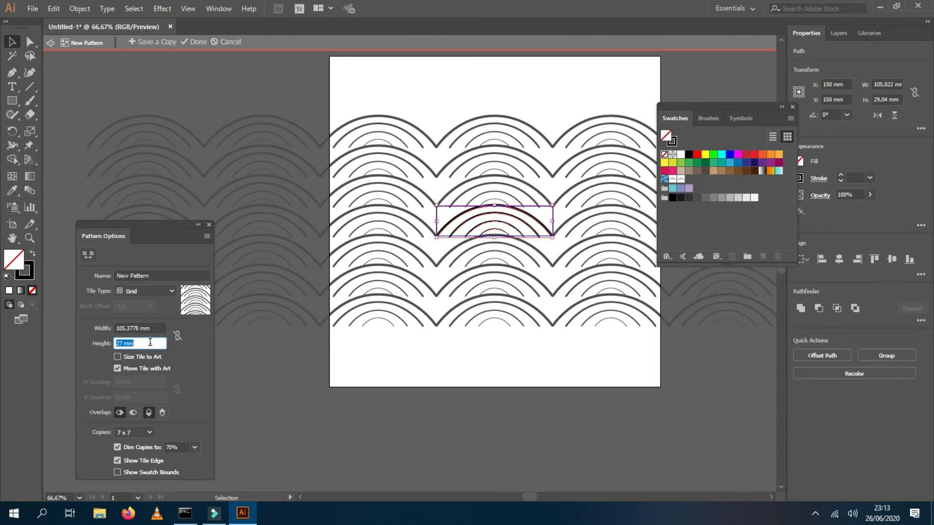
{"action": "left_click", "coordinate": [201, 359]}
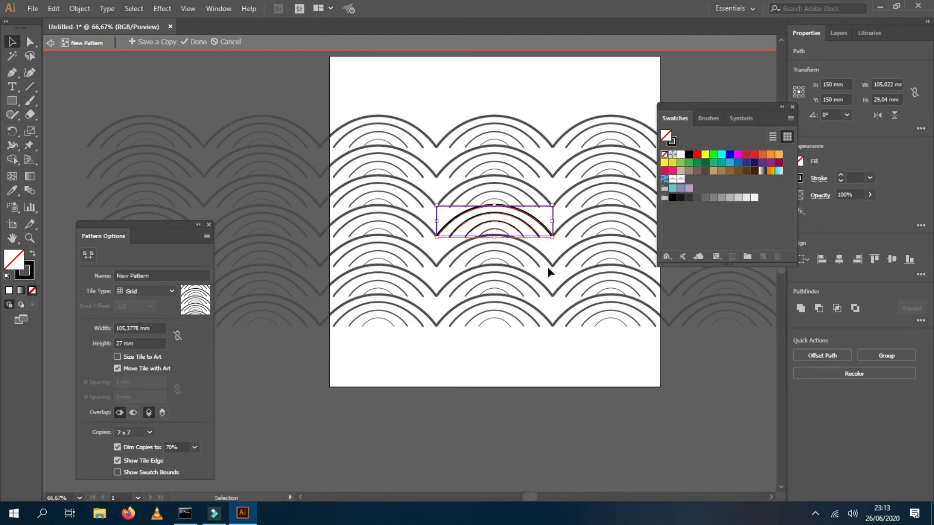
Step: Narrow the arcs to about 74 mm wide and set the pattern tile's height to 30 mm
{"action": "left_click_drag", "start_coordinate": [552, 221], "coordinate": [518, 221]}
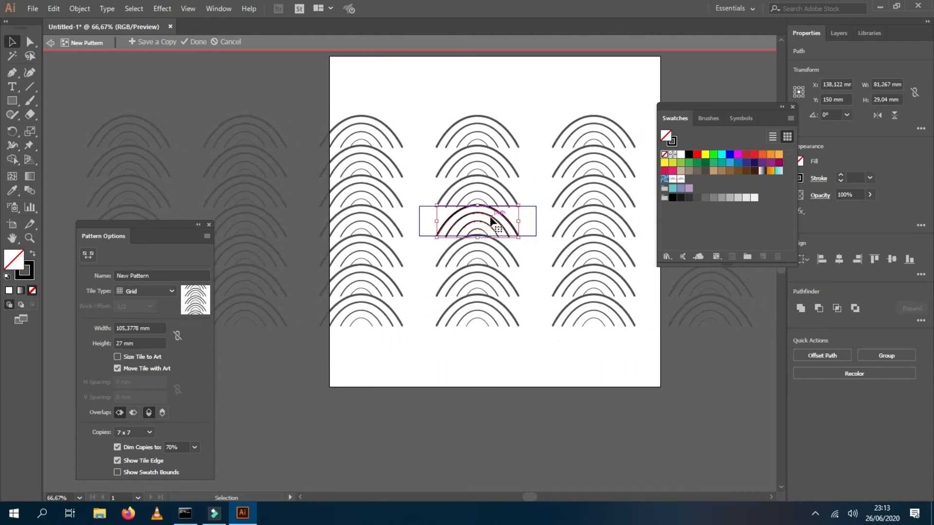
{"action": "left_click", "coordinate": [141, 344]}
{"action": "key", "text": "Up"}
{"action": "key", "text": "Up"}
{"action": "key", "text": "Up"}
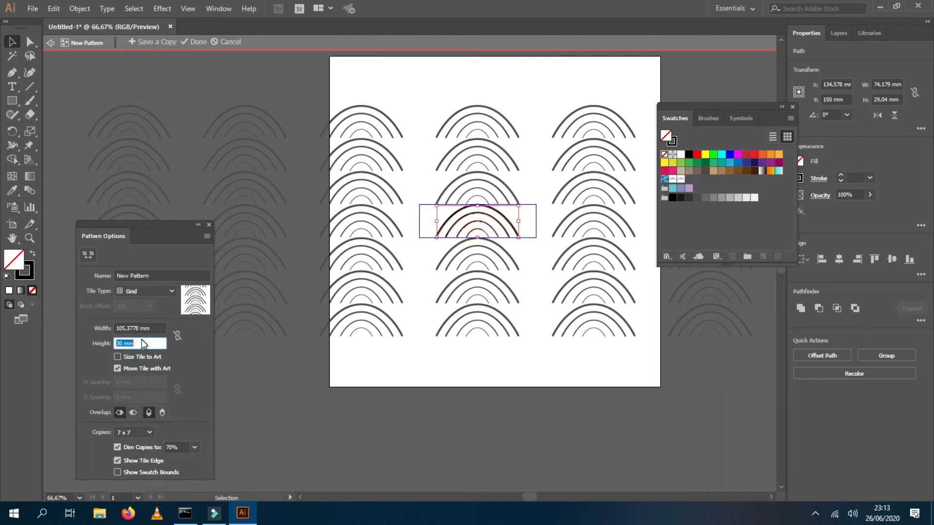
Step: Set the pattern tile's width to 74 mm so that neighbouring arcs touch
{"action": "double_click", "coordinate": [152, 328]}
{"action": "type", "text": "100"}
{"action": "key", "text": "Return"}
{"action": "key", "text": "Down"}
{"action": "key", "text": "Down"}
{"action": "key", "text": "Down"}
{"action": "key", "text": "Down"}
{"action": "key", "text": "Down"}
{"action": "key", "text": "Down"}
{"action": "key", "text": "Down"}
{"action": "key", "text": "Down"}
{"action": "key", "text": "Down"}
{"action": "key", "text": "Down"}
{"action": "key", "text": "Down"}
{"action": "key", "text": "Down"}
{"action": "key", "text": "Down"}
{"action": "key", "text": "Down"}
{"action": "key", "text": "Down"}
{"action": "key", "text": "Down"}
{"action": "key", "text": "Down"}
{"action": "key", "text": "Down"}
{"action": "key", "text": "Down"}
{"action": "key", "text": "Down"}
{"action": "key", "text": "Down"}
{"action": "key", "text": "Down"}
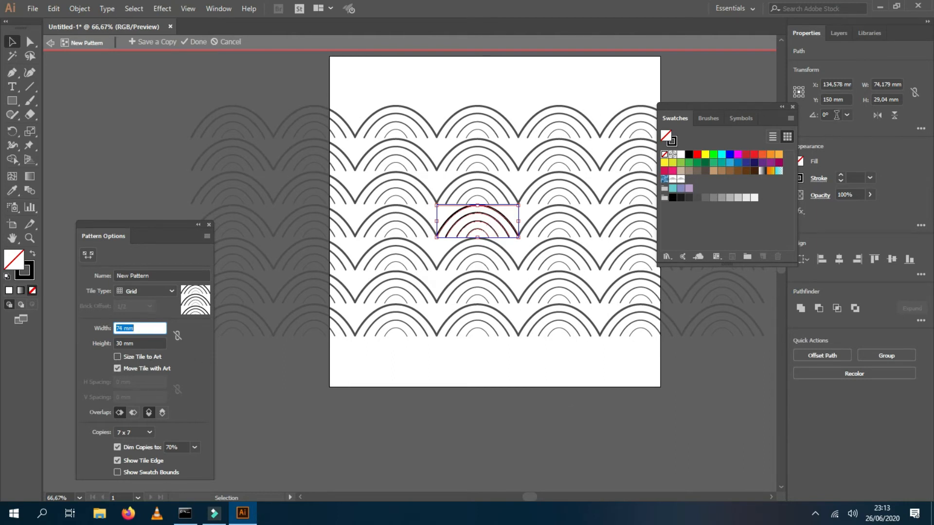
Step: Set the arcs' X position to 150 mm to centre them on the artboard
{"action": "left_click", "coordinate": [832, 84]}
{"action": "key", "text": "Up"}
{"action": "key", "text": "Up"}
{"action": "key", "text": "Up"}
{"action": "key", "text": "Up"}
{"action": "key", "text": "Up"}
{"action": "key", "text": "Up"}
{"action": "key", "text": "Up"}
{"action": "key", "text": "Up"}
{"action": "key", "text": "Up"}
{"action": "key", "text": "Up"}
{"action": "key", "text": "Up"}
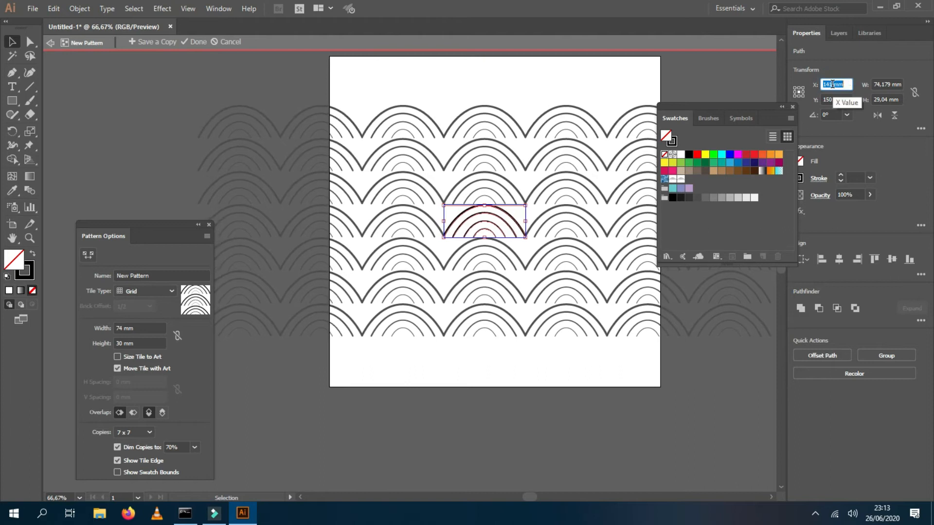
{"action": "key", "text": "Up"}
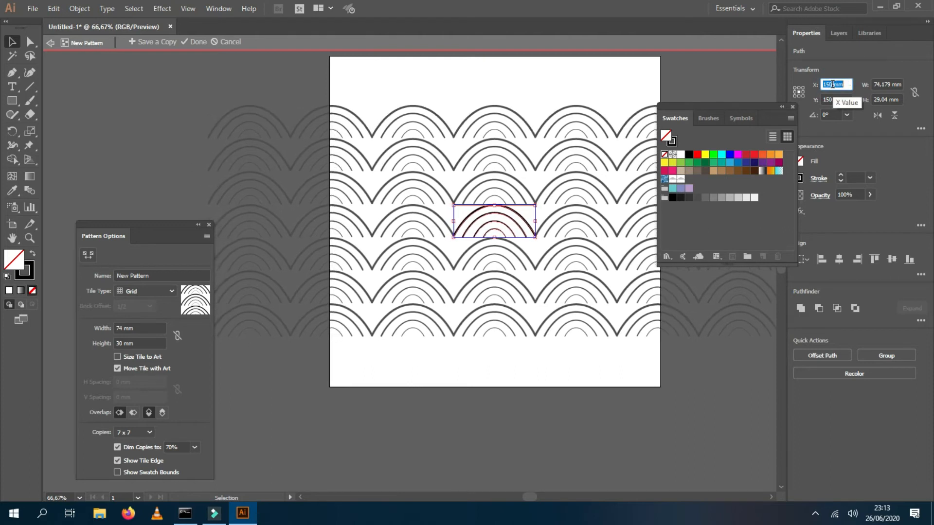
Step: Preview the pattern with 3 x 1 copies of the tile and settle on 5 x 5 copies
{"action": "left_click", "coordinate": [145, 432]}
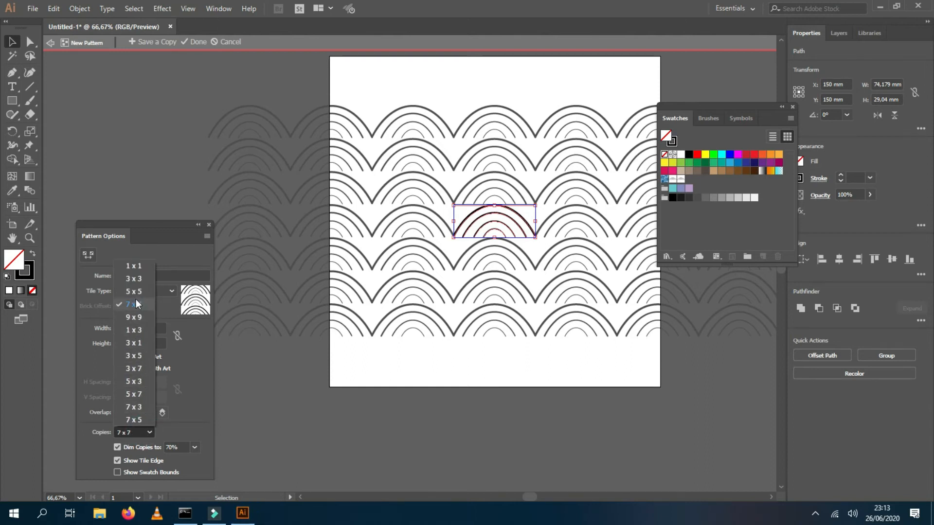
{"action": "left_click", "coordinate": [135, 292]}
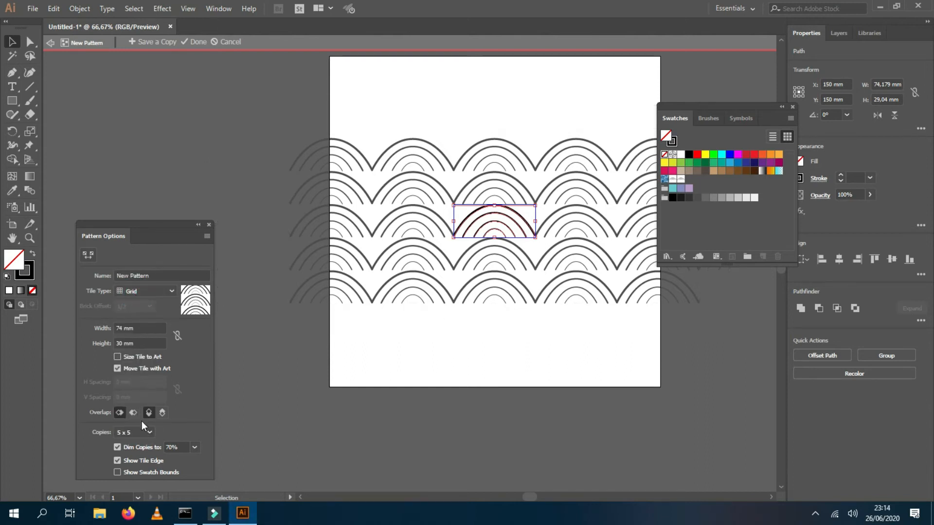
{"action": "left_click", "coordinate": [147, 435]}
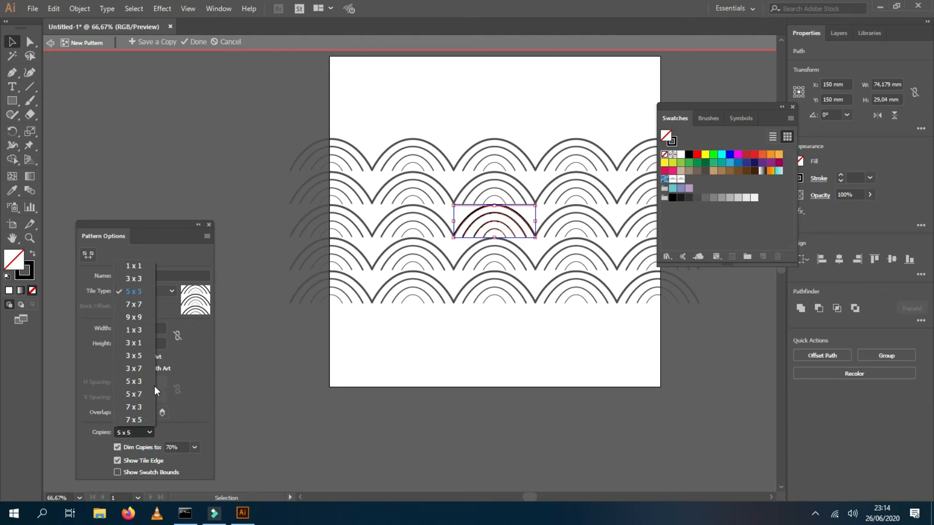
{"action": "left_click", "coordinate": [137, 340]}
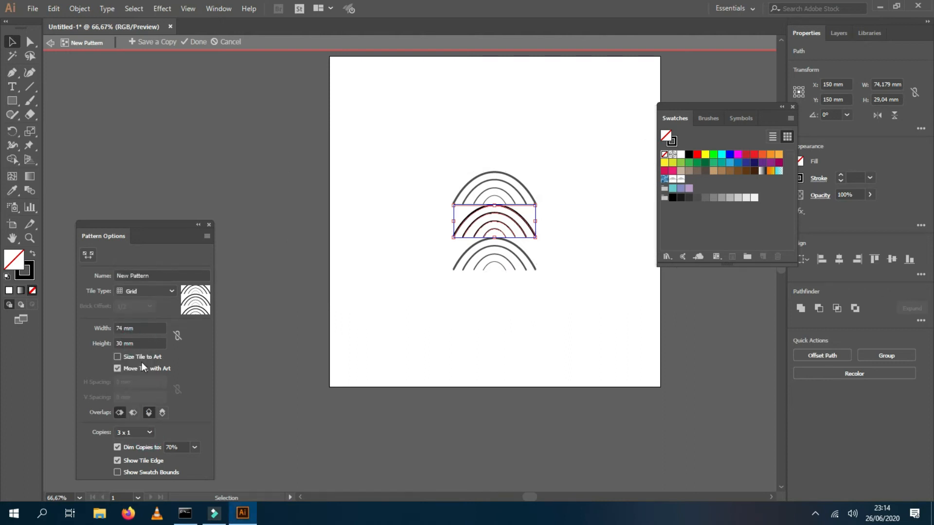
{"action": "left_click", "coordinate": [148, 431]}
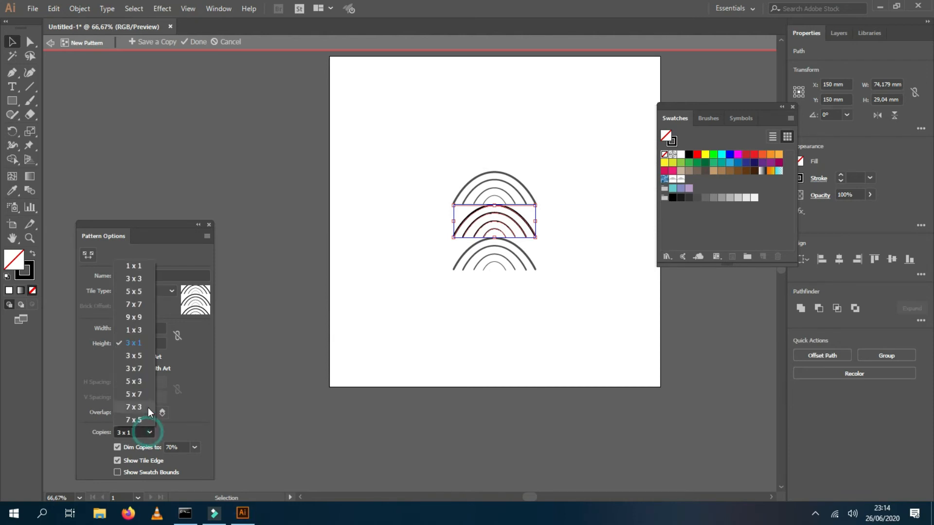
{"action": "left_click", "coordinate": [146, 291]}
Step: Scale the arcs down to about 52 x 20 mm and set the pattern tile's width to 52 mm
{"action": "left_click_drag", "start_coordinate": [535, 238], "coordinate": [501, 222]}
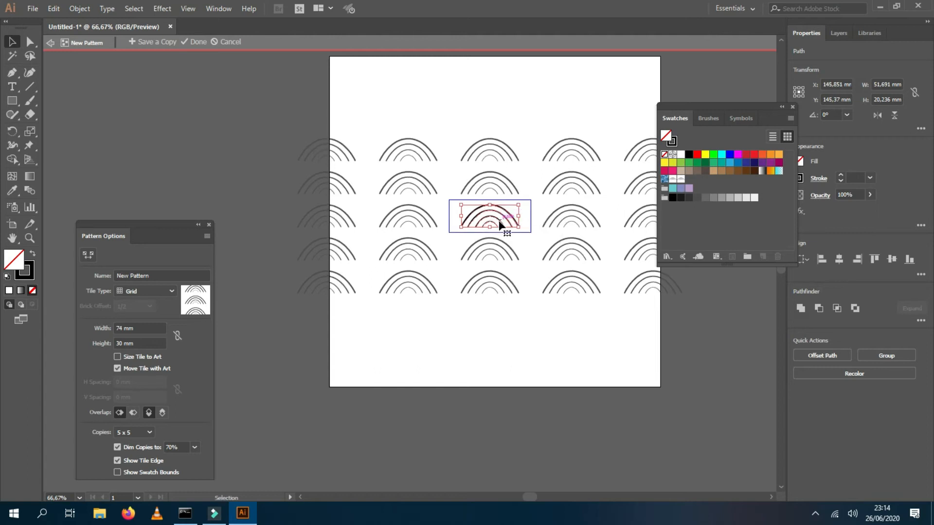
{"action": "left_click", "coordinate": [131, 329]}
{"action": "type", "text": "77"}
{"action": "key", "text": "Return"}
{"action": "key", "text": "Down"}
{"action": "key", "text": "Down"}
{"action": "key", "text": "Down"}
{"action": "key", "text": "Down"}
{"action": "key", "text": "Down"}
{"action": "key", "text": "Down"}
{"action": "key", "text": "Down"}
{"action": "key", "text": "Down"}
{"action": "key", "text": "Down"}
{"action": "key", "text": "Down"}
{"action": "key", "text": "Down"}
{"action": "key", "text": "Down"}
{"action": "key", "text": "Down"}
{"action": "key", "text": "Down"}
{"action": "key", "text": "Down"}
{"action": "key", "text": "Down"}
{"action": "key", "text": "Down"}
{"action": "key", "text": "Down"}
{"action": "key", "text": "Down"}
{"action": "key", "text": "Down"}
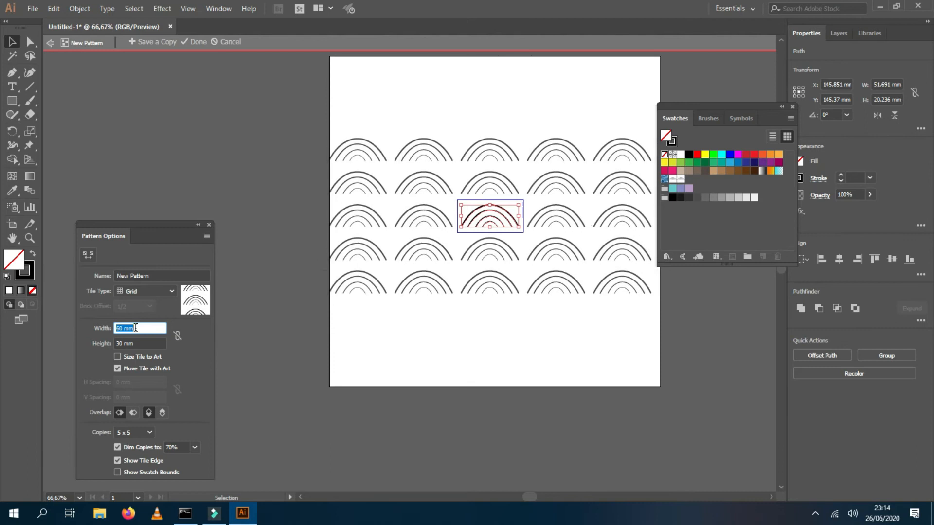
{"action": "key", "text": "Up"}
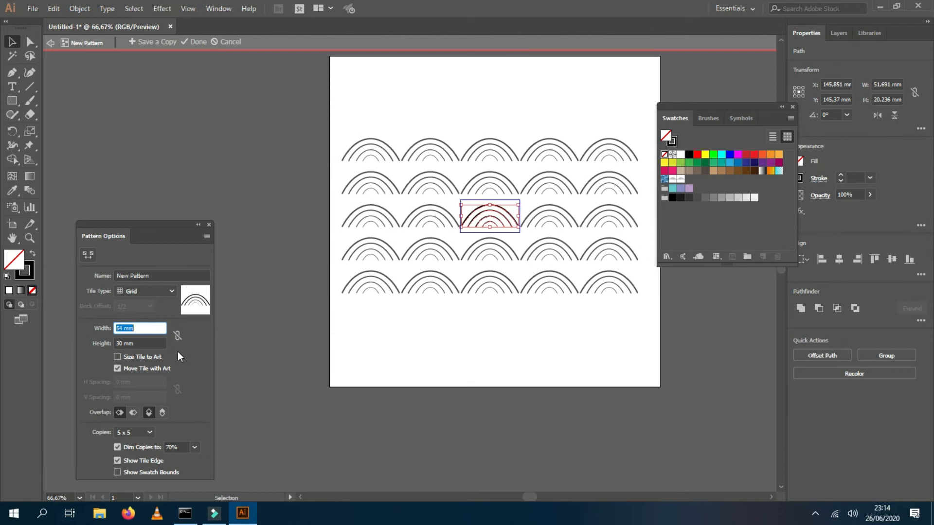
{"action": "scroll", "coordinate": [506, 278], "scroll_direction": "up", "scroll_amount": 2}
{"action": "key", "text": "v"}
{"action": "key", "text": "Down"}
{"action": "key", "text": "Down"}
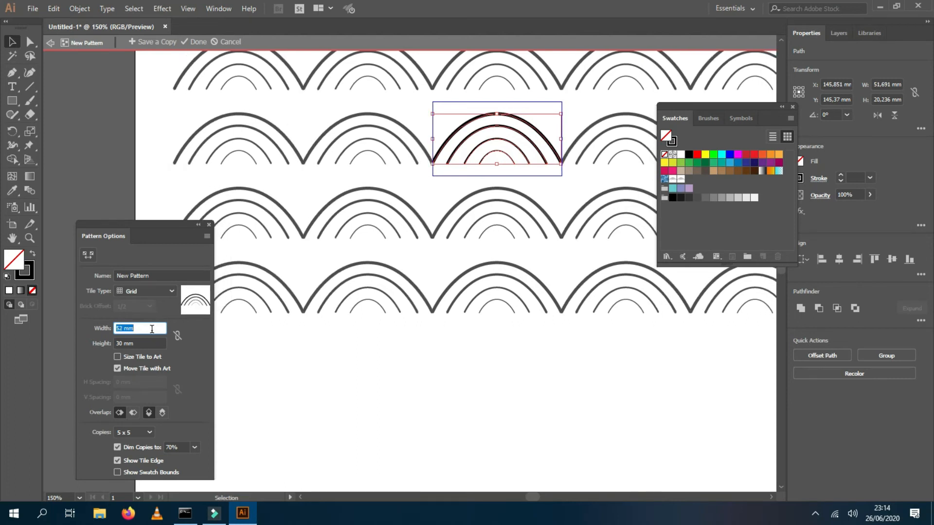
Step: Set the pattern tile's height to 20 mm to close the gaps between the rows of arcs
{"action": "left_click", "coordinate": [144, 343]}
{"action": "key", "text": "Down"}
{"action": "key", "text": "Down"}
{"action": "key", "text": "Down"}
{"action": "key", "text": "Down"}
{"action": "key", "text": "Down"}
{"action": "key", "text": "Down"}
{"action": "key", "text": "Down"}
{"action": "key", "text": "Down"}
{"action": "key", "text": "Down"}
{"action": "key", "text": "Down"}
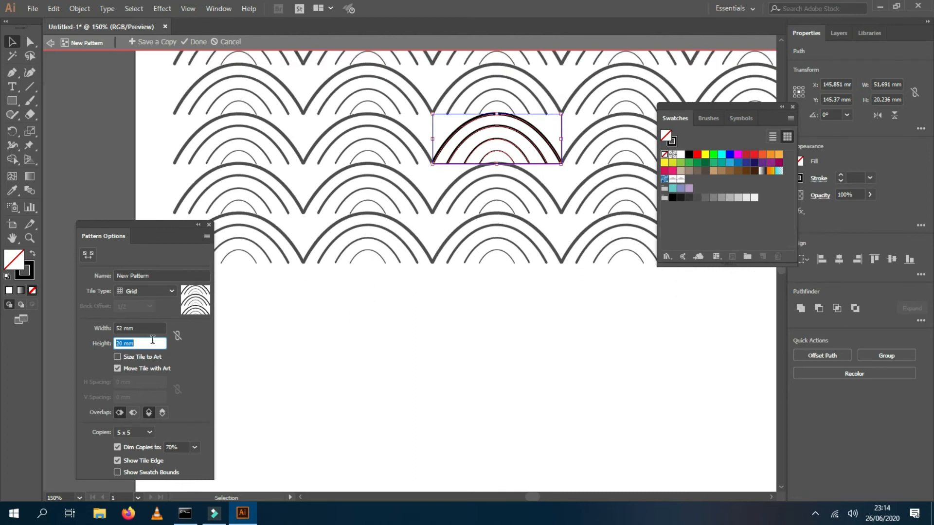
Step: Preview the pattern with 7 x 7 copies of the tile and settle on 7 x 5 copies
{"action": "scroll", "coordinate": [414, 253], "scroll_direction": "down", "scroll_amount": 1}
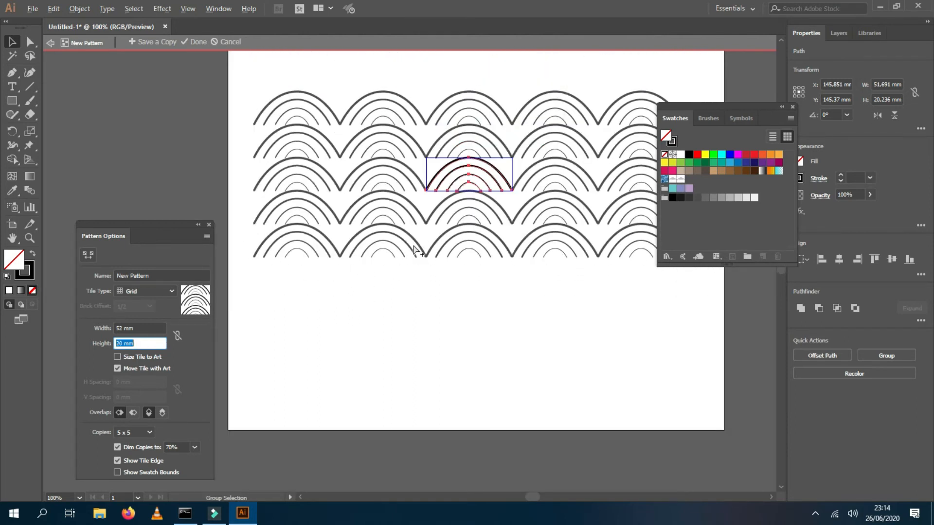
{"action": "scroll", "coordinate": [430, 249], "scroll_direction": "down", "scroll_amount": 2}
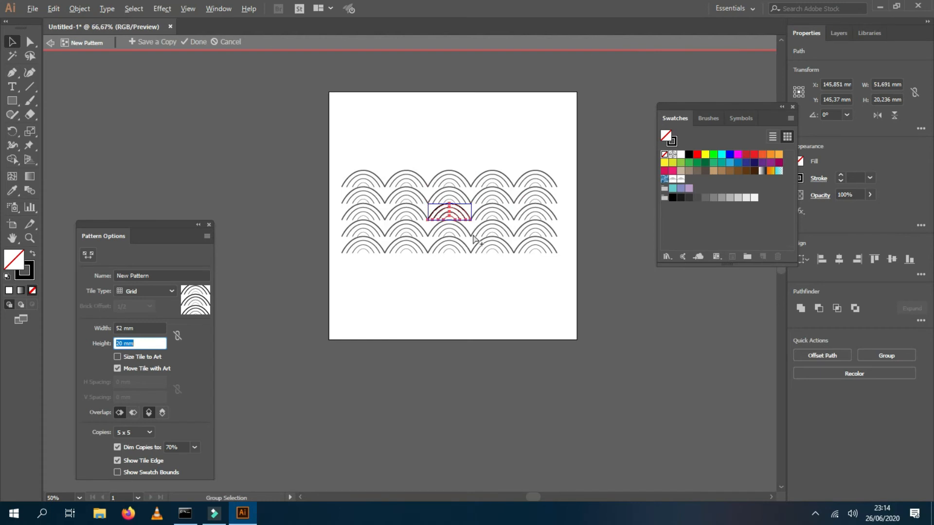
{"action": "scroll", "coordinate": [475, 240], "scroll_direction": "up", "scroll_amount": 2}
{"action": "left_click", "coordinate": [120, 434]}
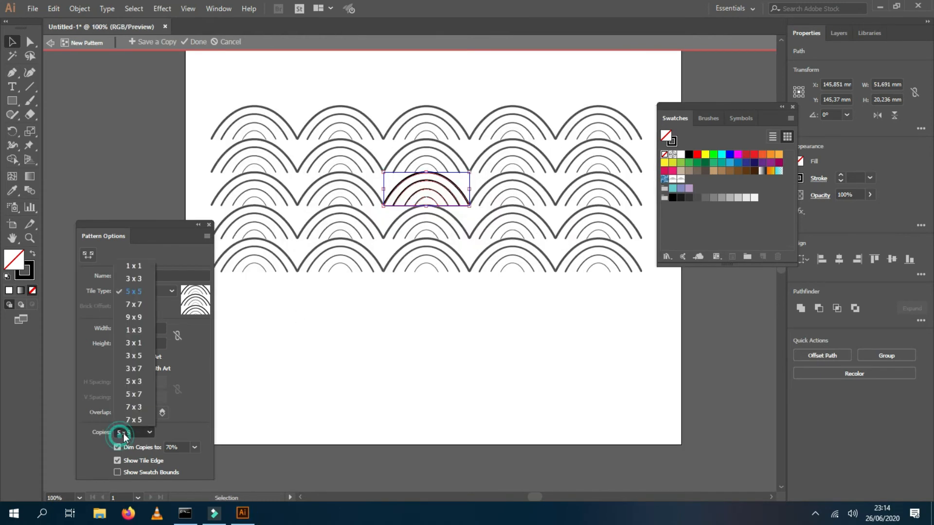
{"action": "left_click", "coordinate": [137, 301]}
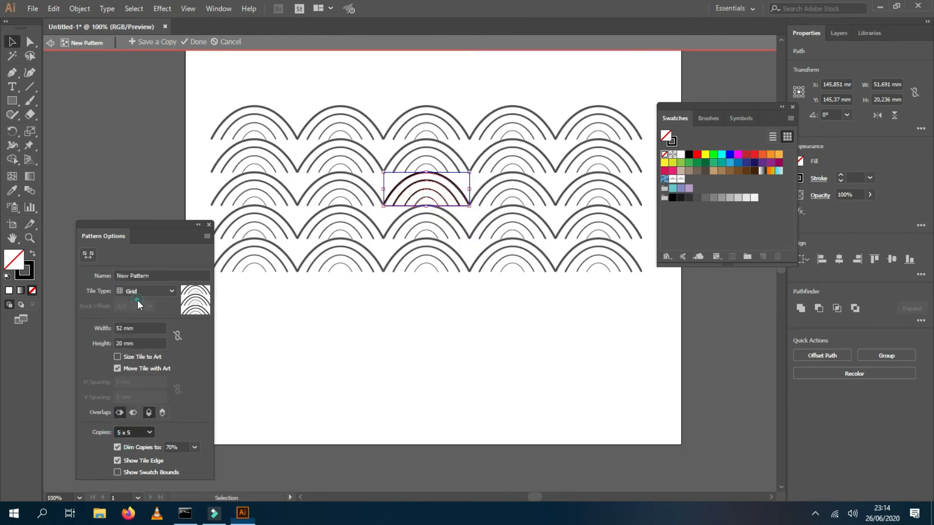
{"action": "left_click", "coordinate": [146, 437]}
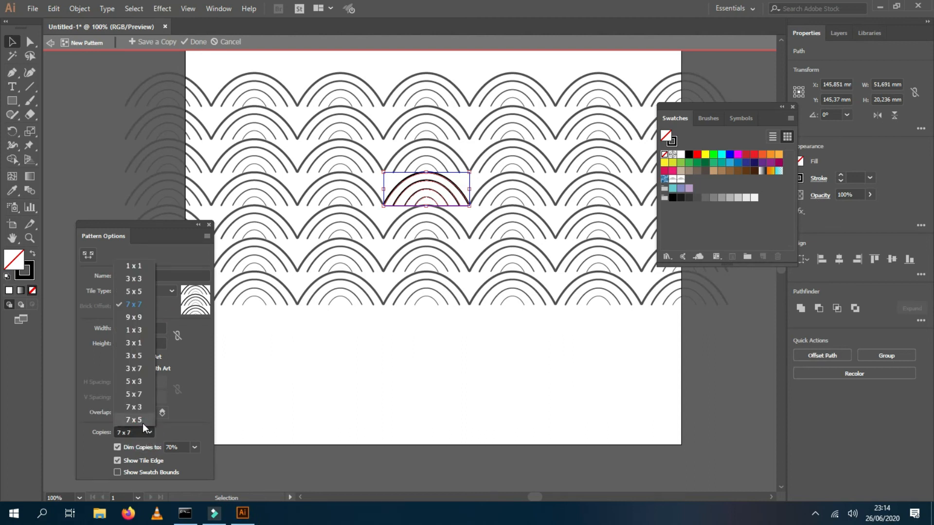
{"action": "left_click", "coordinate": [146, 417]}
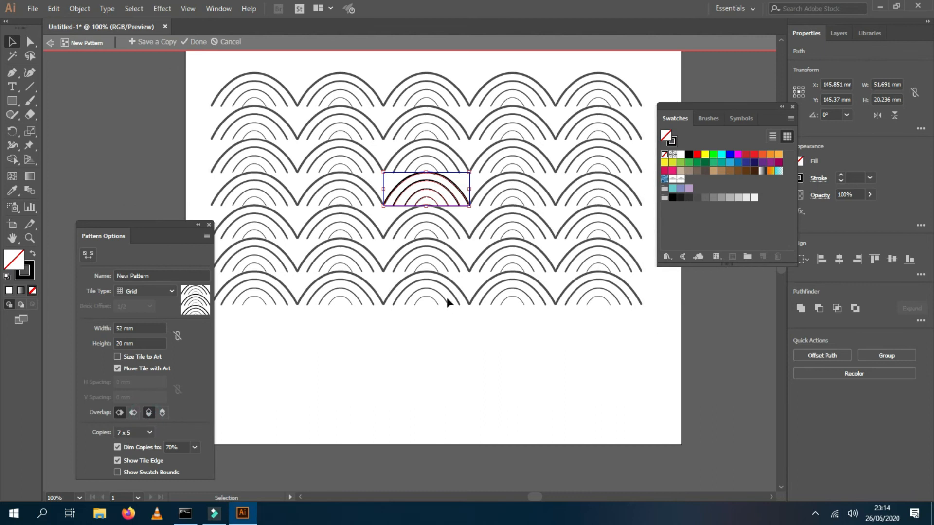
{"action": "scroll", "coordinate": [446, 299], "scroll_direction": "up", "scroll_amount": 2}
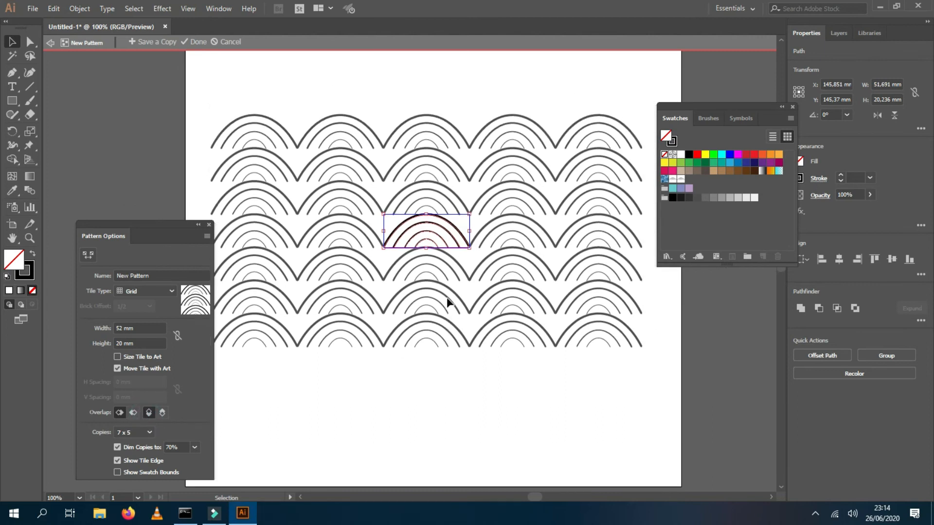
{"action": "left_click", "coordinate": [142, 432]}
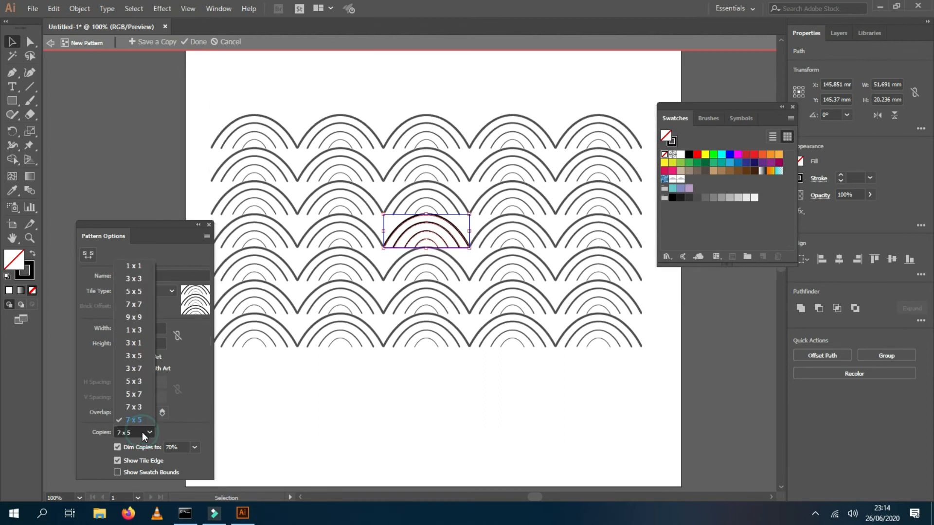
{"action": "left_click", "coordinate": [202, 417]}
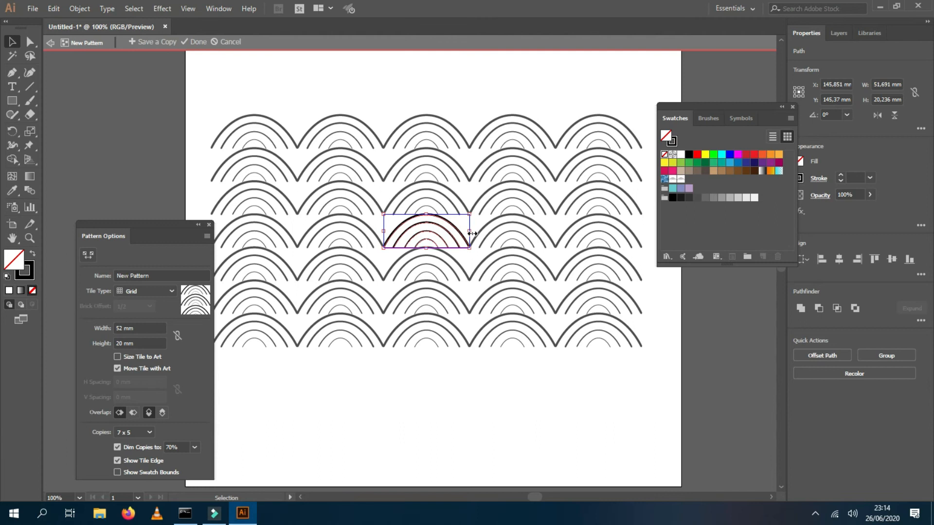
Step: Scale the arcs up to about 59 x 23 mm and set the pattern tile to 59 mm wide and 23 mm high
{"action": "left_click_drag", "start_coordinate": [471, 249], "coordinate": [481, 254]}
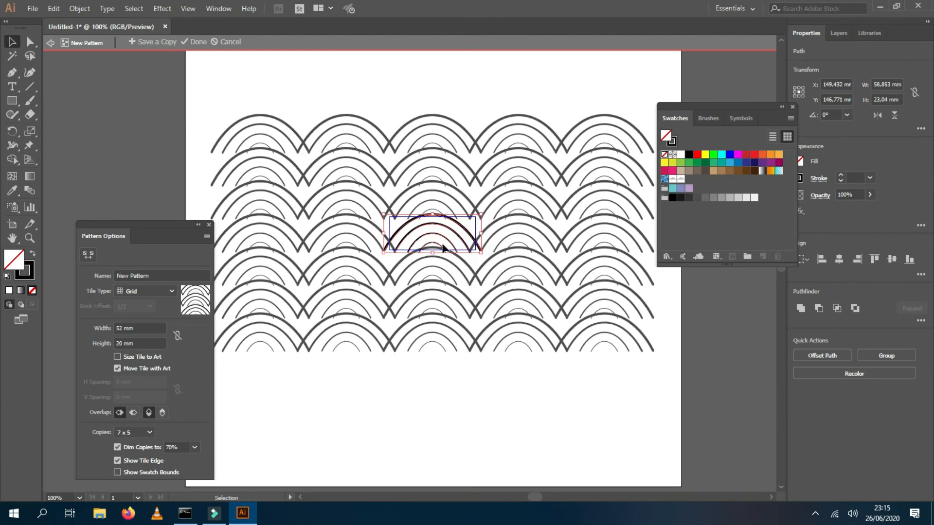
{"action": "left_click", "coordinate": [144, 328]}
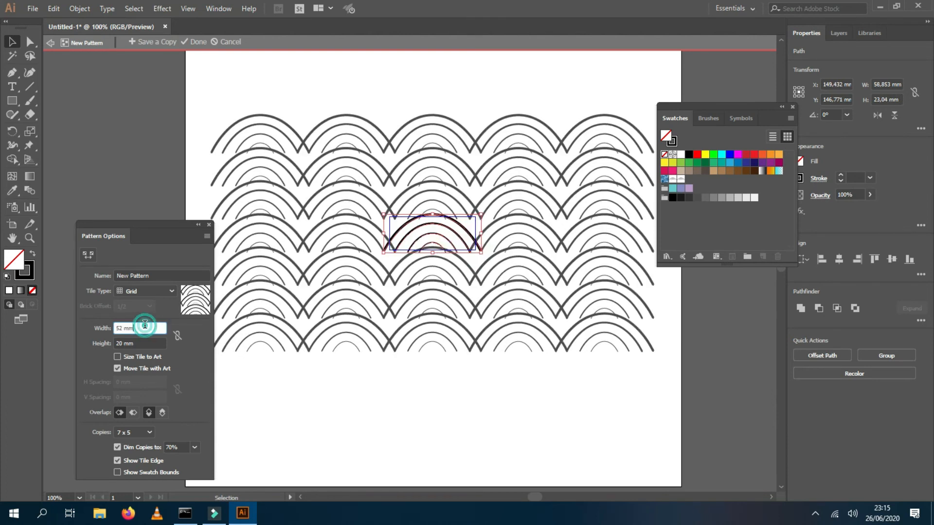
{"action": "type", "text": "59"}
{"action": "key", "text": "Return"}
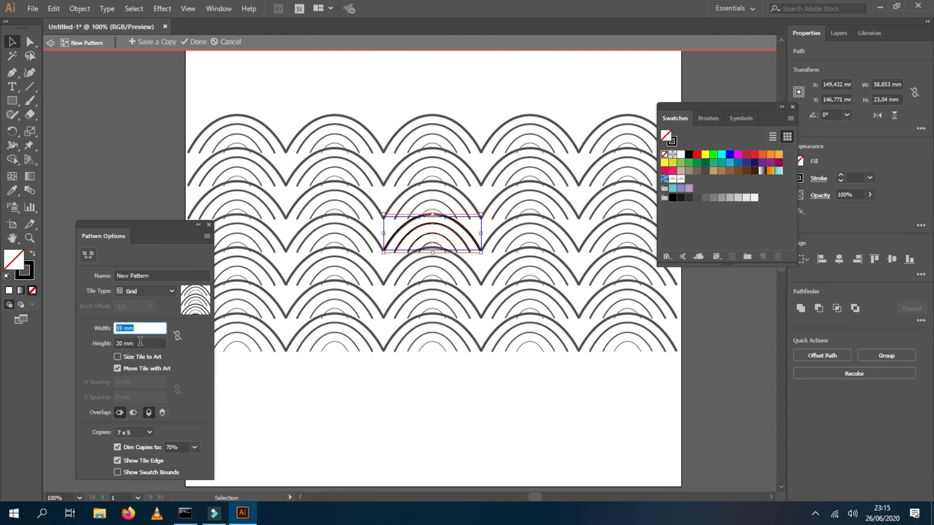
{"action": "left_click", "coordinate": [140, 343]}
{"action": "type", "text": "23"}
{"action": "key", "text": "Return"}
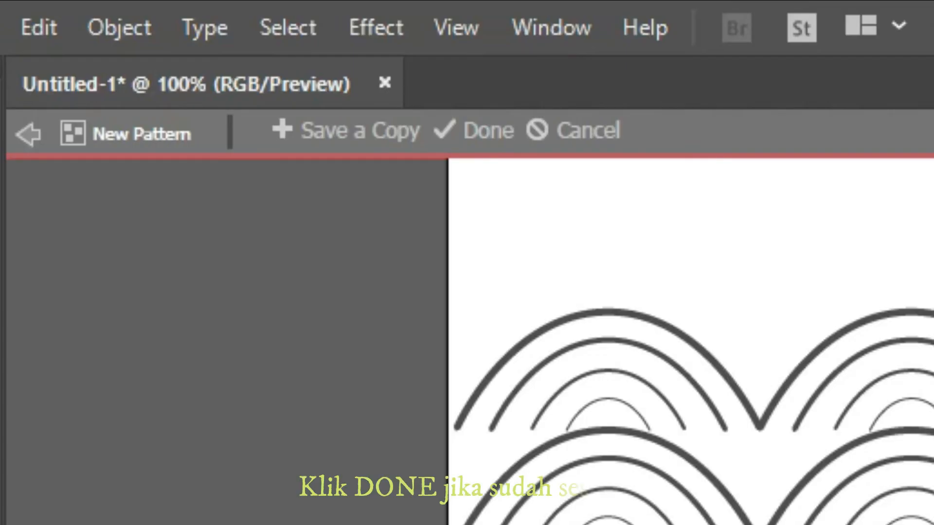
Step: Finish editing the pattern and delete the original arcs from the artboard
{"action": "left_click", "coordinate": [484, 130]}
{"action": "left_click", "coordinate": [110, 207]}
{"action": "left_click_drag", "start_coordinate": [316, 253], "coordinate": [574, 375]}
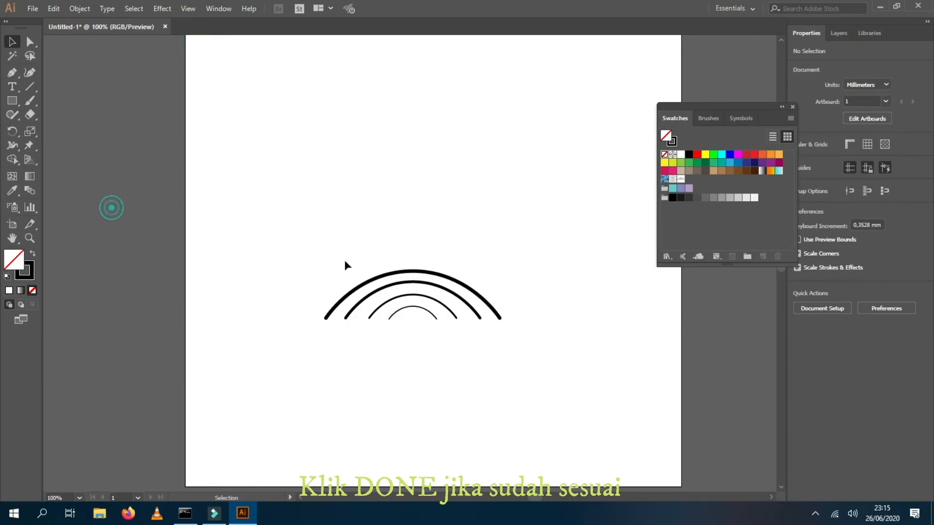
{"action": "key", "text": "Delete"}
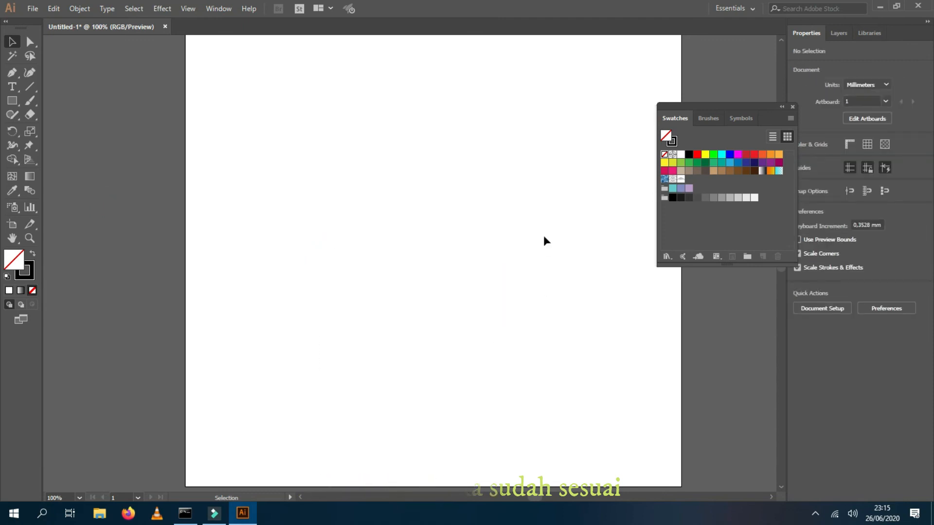
Step: Draw a 300 x 300 mm rectangle covering the whole artboard and fill it with the wave pattern swatch
{"action": "scroll", "coordinate": [543, 237], "scroll_direction": "down", "scroll_amount": 2}
{"action": "scroll", "coordinate": [543, 236], "scroll_direction": "up", "scroll_amount": 1}
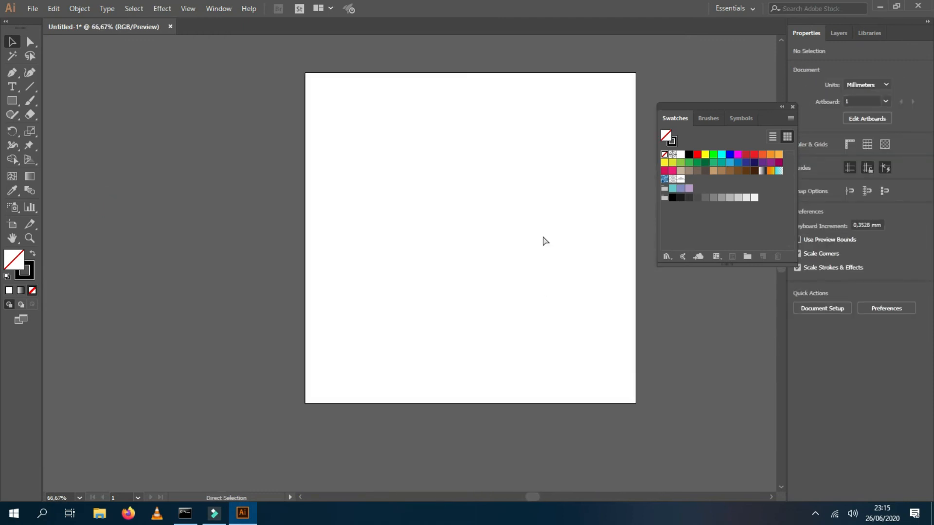
{"action": "scroll", "coordinate": [544, 237], "scroll_direction": "right", "scroll_amount": 1}
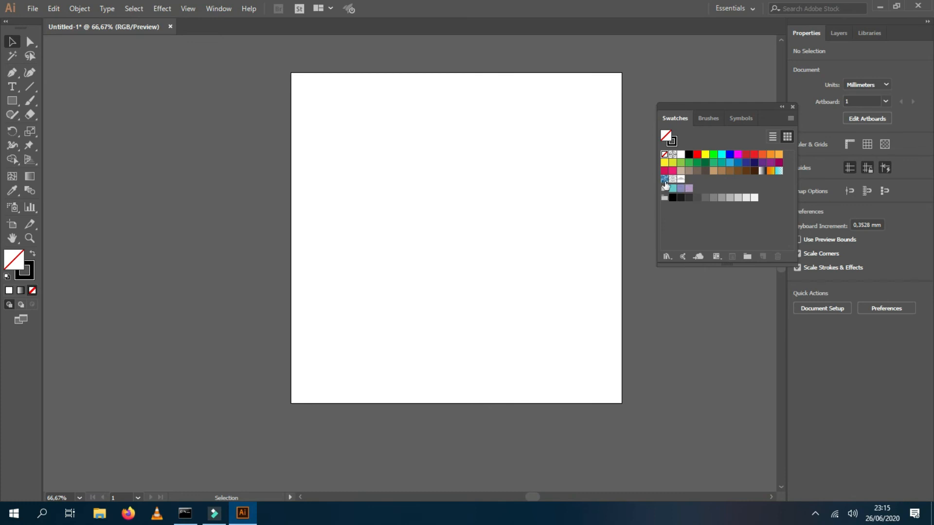
{"action": "left_click", "coordinate": [12, 101]}
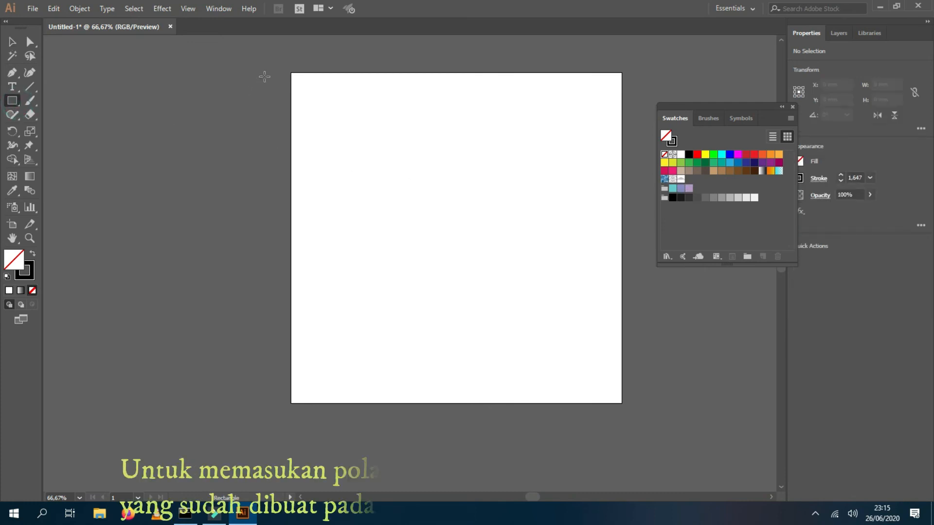
{"action": "left_click_drag", "start_coordinate": [292, 74], "coordinate": [610, 337]}
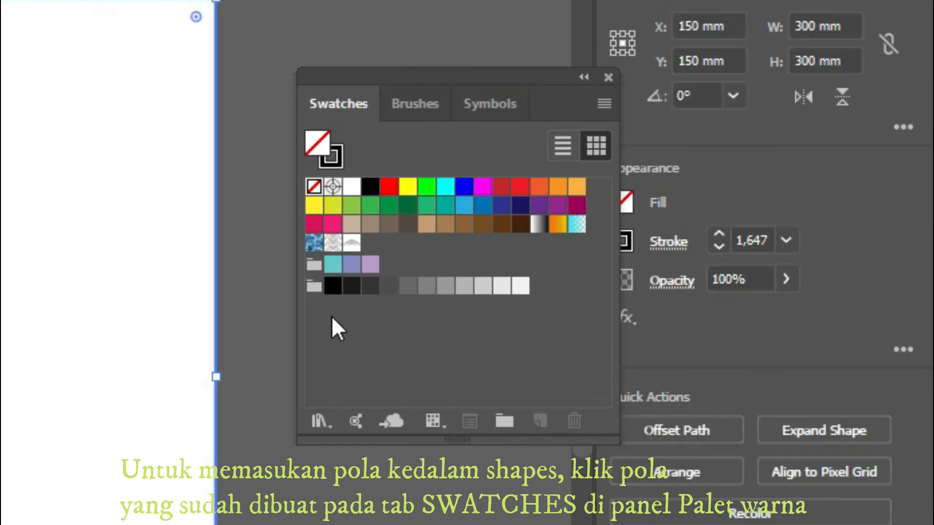
{"action": "left_click", "coordinate": [337, 240]}
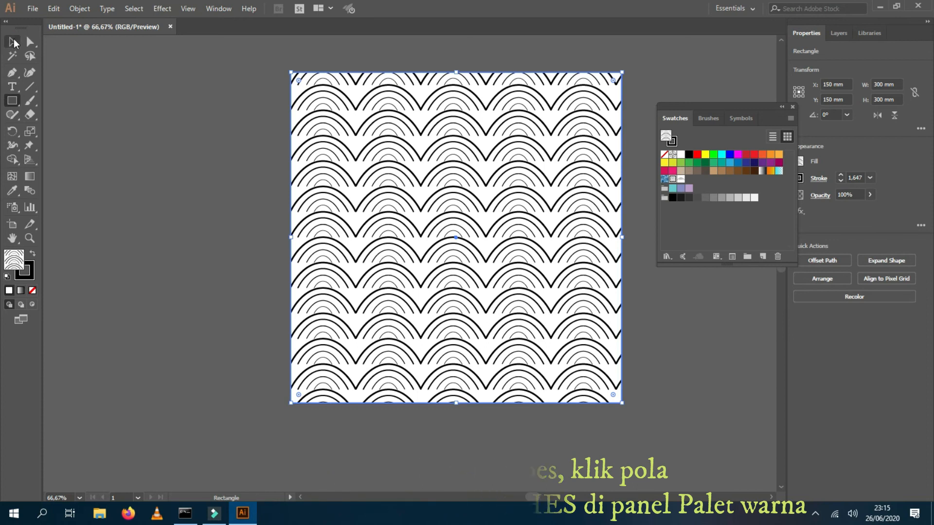
{"action": "left_click", "coordinate": [14, 39]}
{"action": "left_click", "coordinate": [104, 84]}
Step: Set the pattern-filled rectangle's opacity to 20%
{"action": "left_click", "coordinate": [387, 175]}
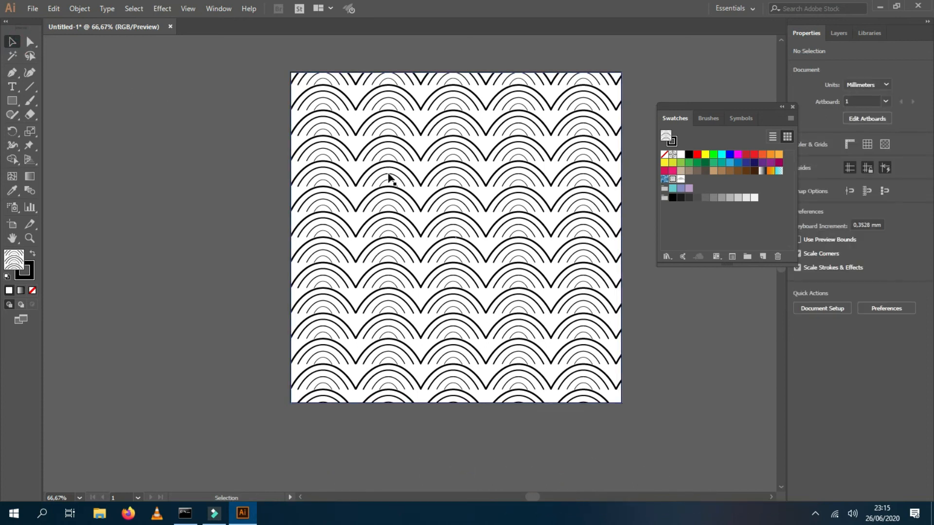
{"action": "left_click", "coordinate": [854, 193]}
{"action": "type", "text": "20"}
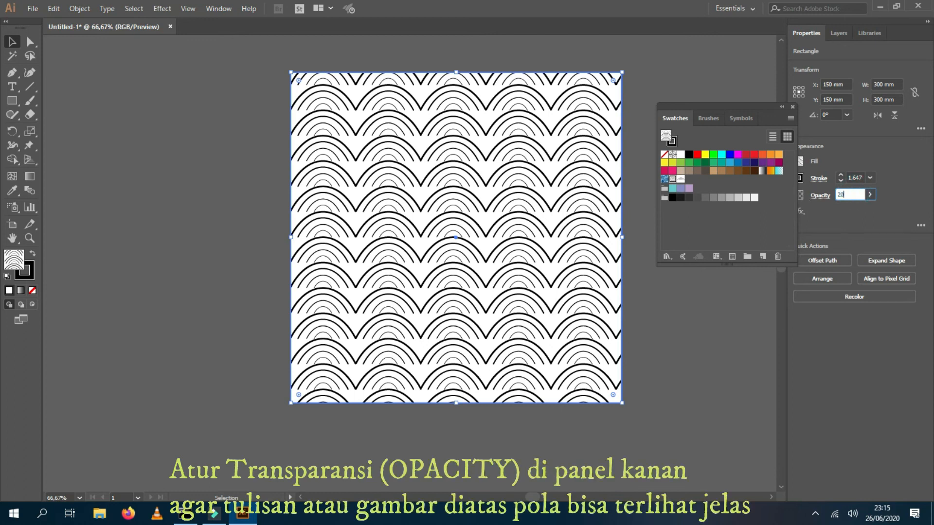
{"action": "key", "text": "Return"}
{"action": "left_click", "coordinate": [724, 325]}
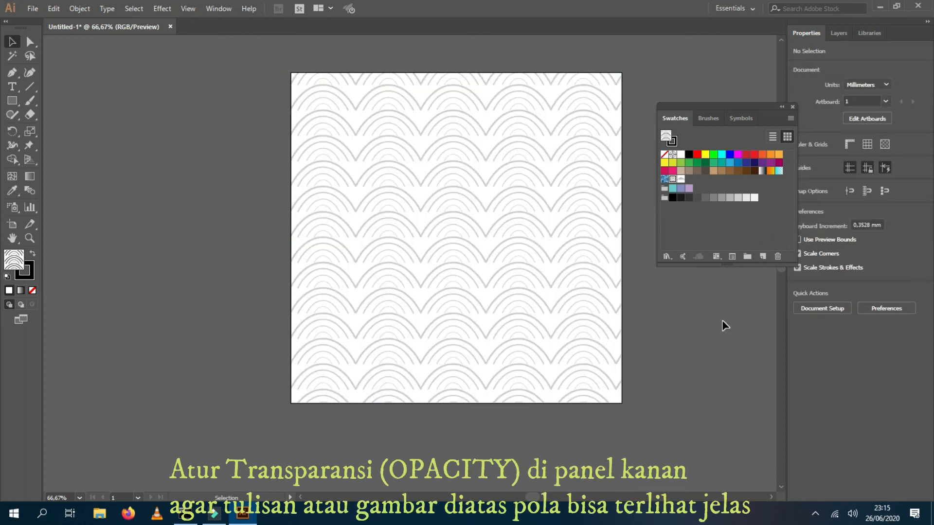
Step: Set the pattern-filled rectangle's opacity to 10% to fade it into a background
{"action": "left_click", "coordinate": [471, 289]}
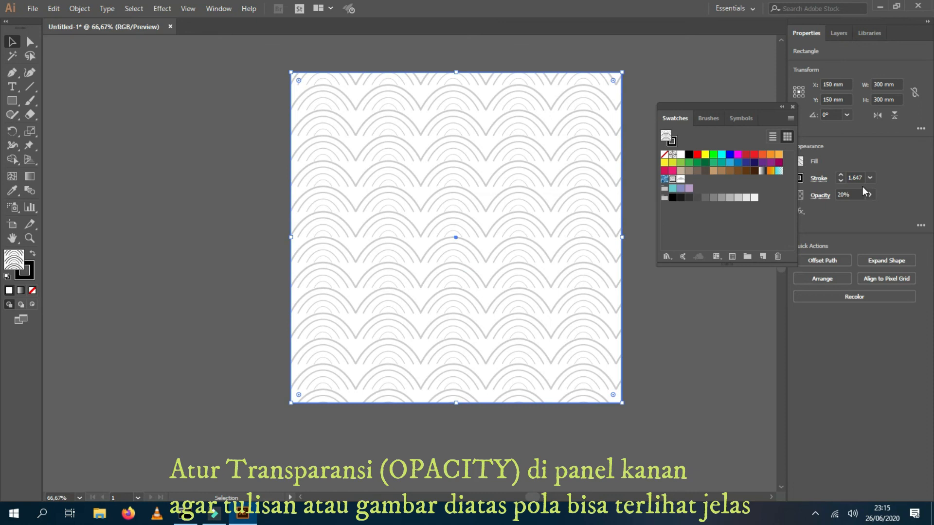
{"action": "left_click", "coordinate": [854, 195]}
{"action": "type", "text": "10"}
{"action": "key", "text": "Return"}
{"action": "left_click", "coordinate": [755, 308]}
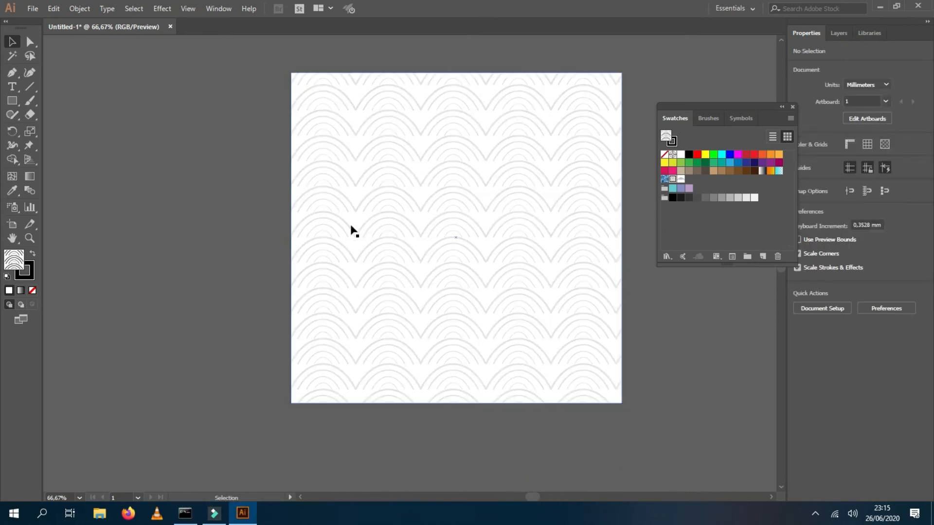
Step: Add a text area about 185 x 84 mm in the middle of the artboard reading "TERIMA KASIH"
{"action": "left_click", "coordinate": [13, 88]}
{"action": "left_click_drag", "start_coordinate": [354, 192], "coordinate": [555, 282]}
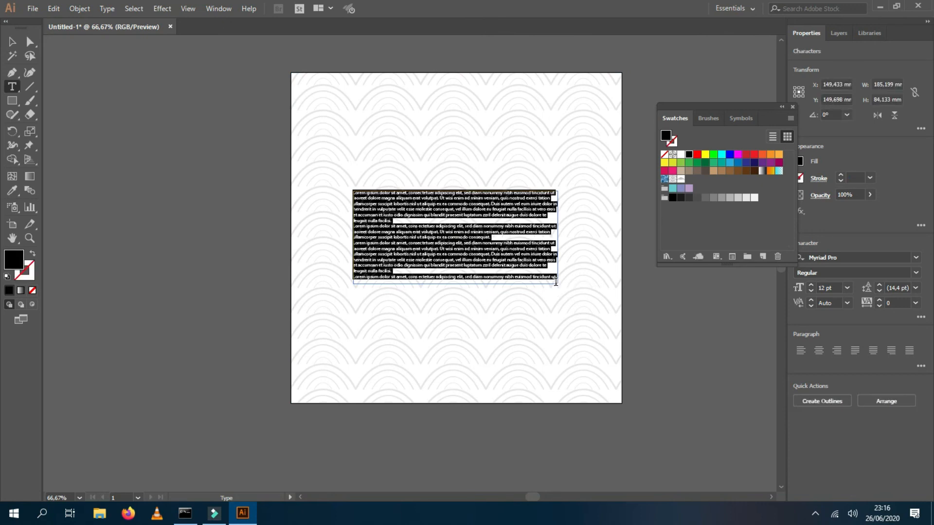
{"action": "key", "text": "BackSpace"}
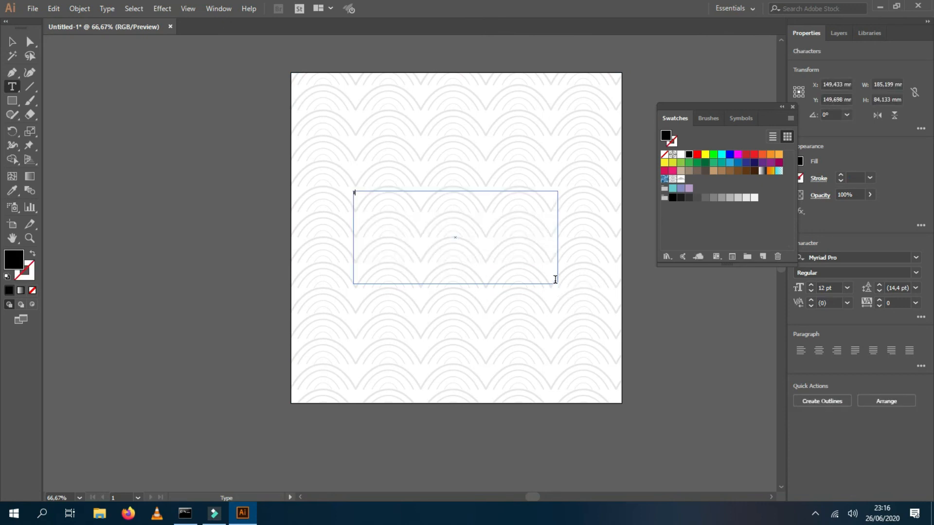
{"action": "type", "text": "TERIMA"}
{"action": "key", "text": "Escape"}
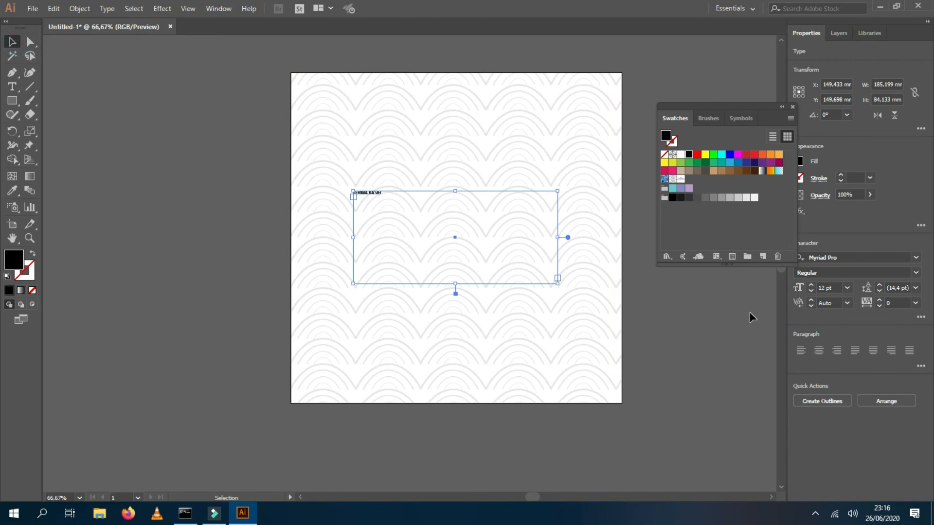
Step: Convert the "TERIMA KASIH" text to outlines and scale it up to about 188 x 22 mm
{"action": "left_click", "coordinate": [827, 401]}
{"action": "left_click_drag", "start_coordinate": [380, 198], "coordinate": [562, 305]}
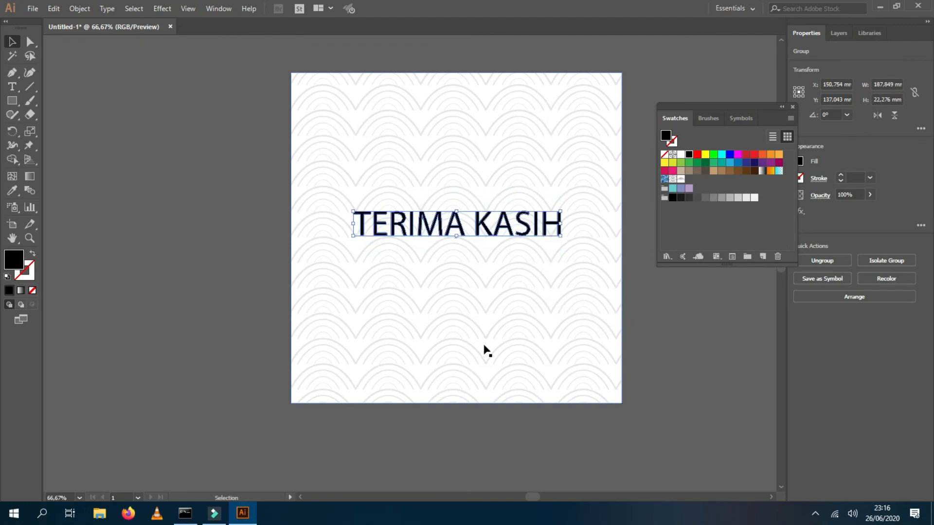